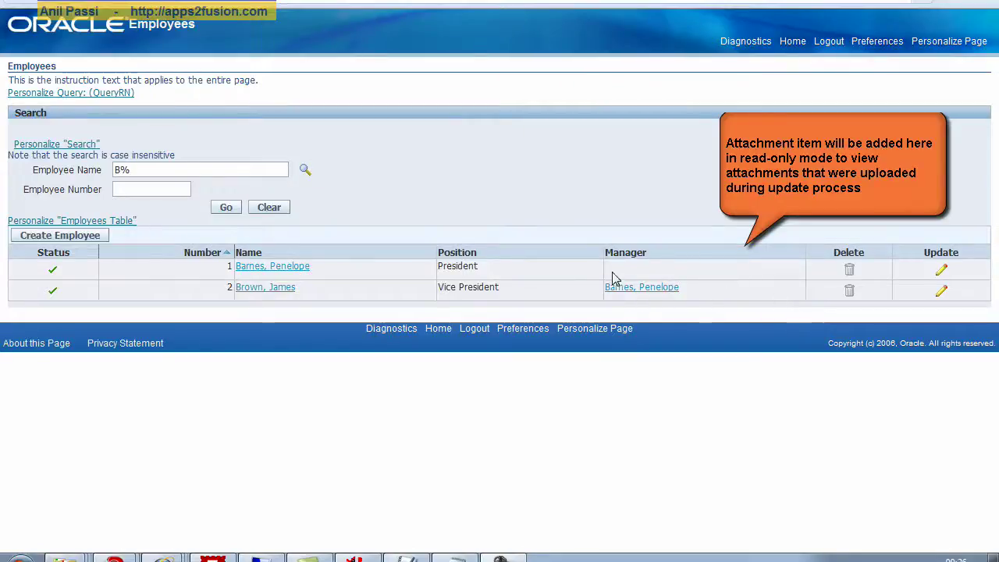
Step: Open the Employees Table personalization structure and collapse the Table Actions branch
left_click(90, 222)
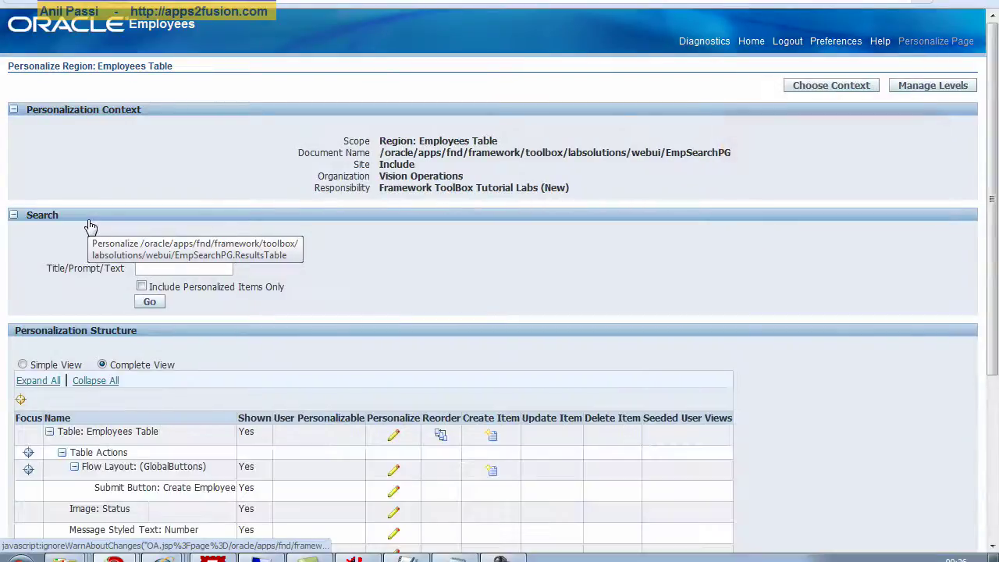
scroll(528, 341, "down", 3)
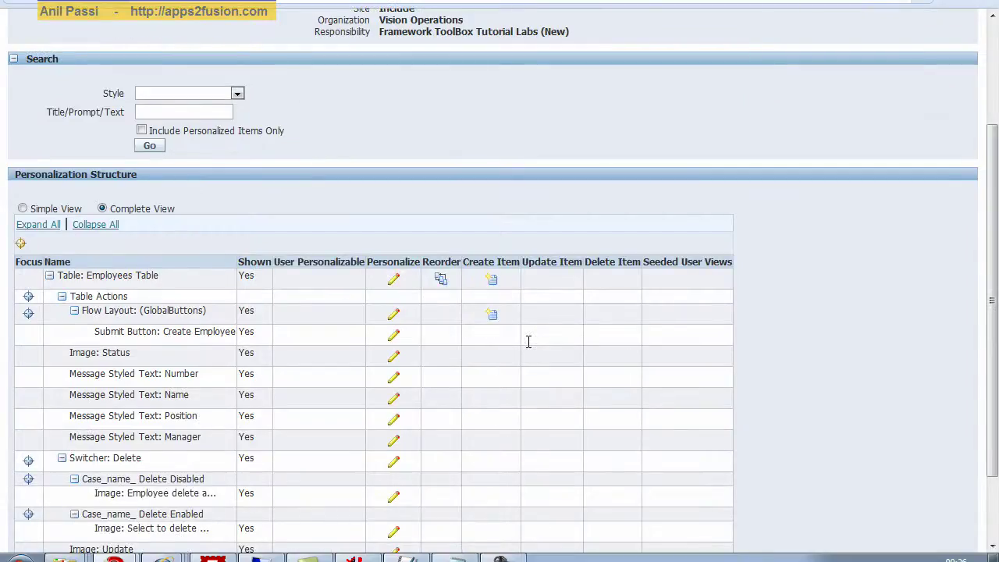
left_click(62, 299)
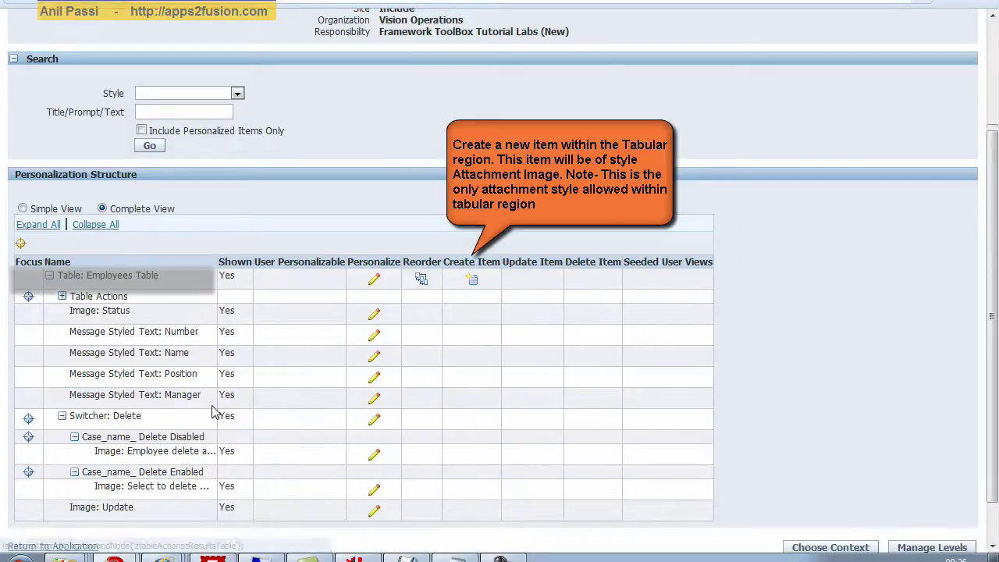
Step: Collapse the Switcher: Delete branch, marking where the new column item will go
left_click_drag(141, 332, 201, 395)
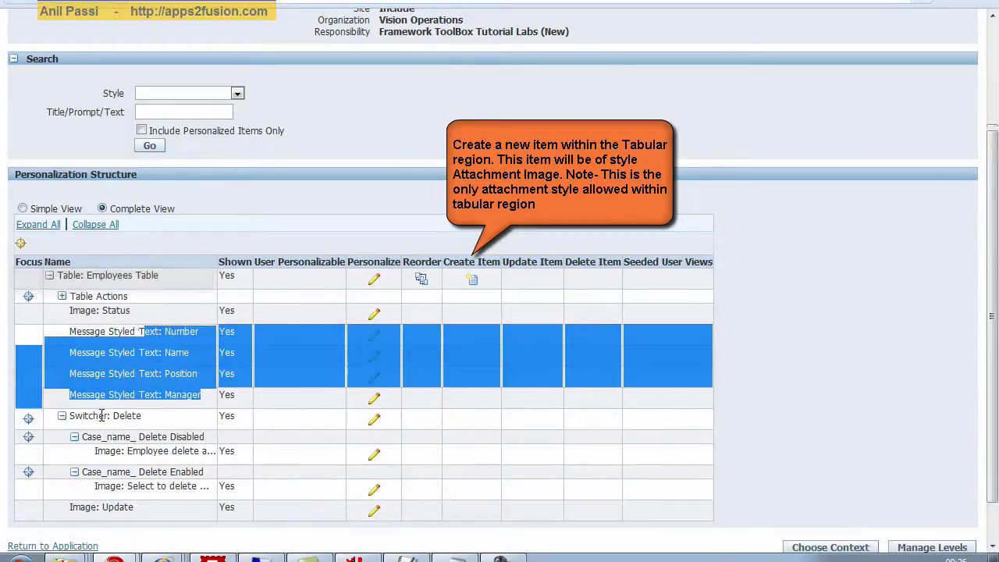
left_click(61, 415)
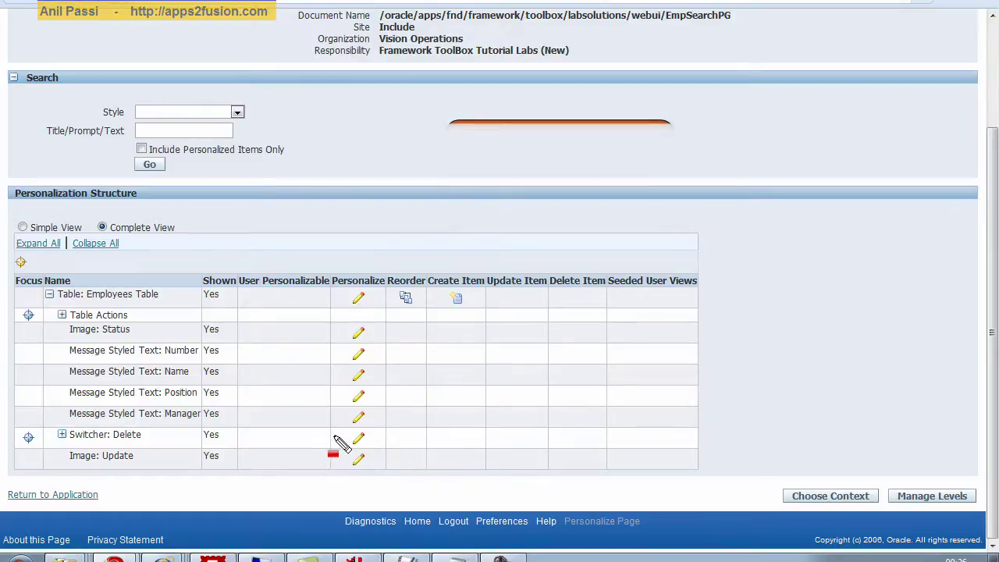
left_click_drag(306, 428, 458, 436)
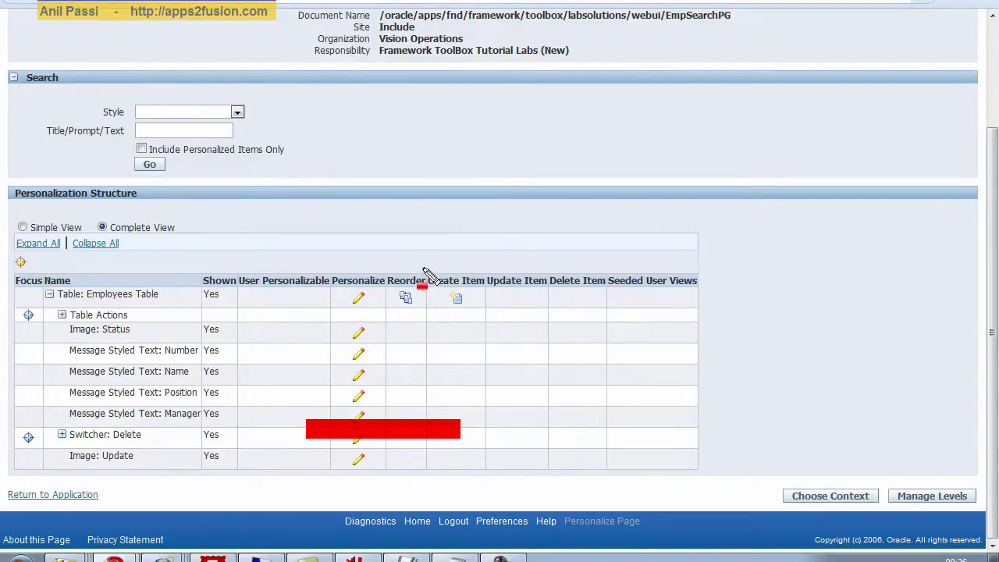
left_click_drag(423, 270, 498, 322)
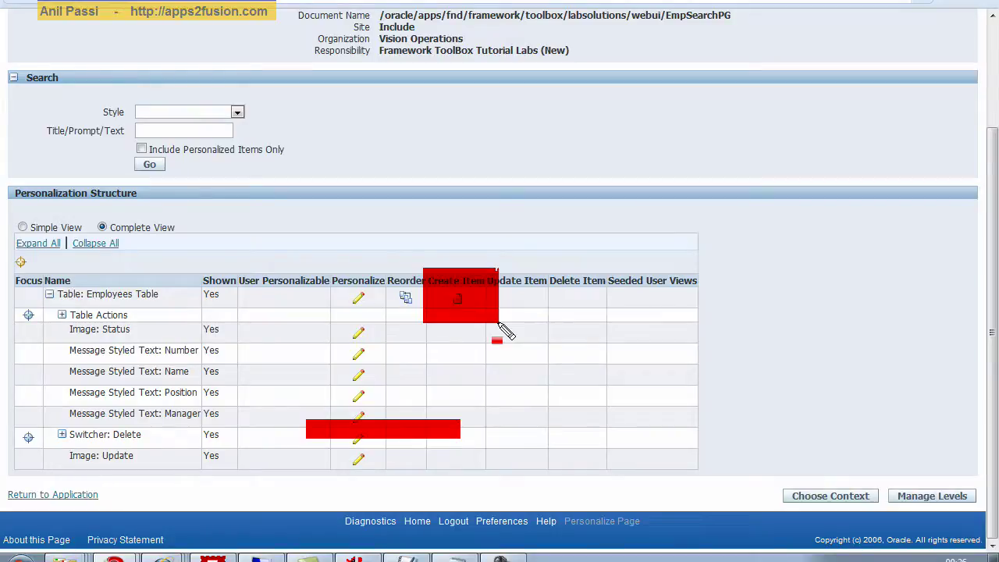
key("Escape")
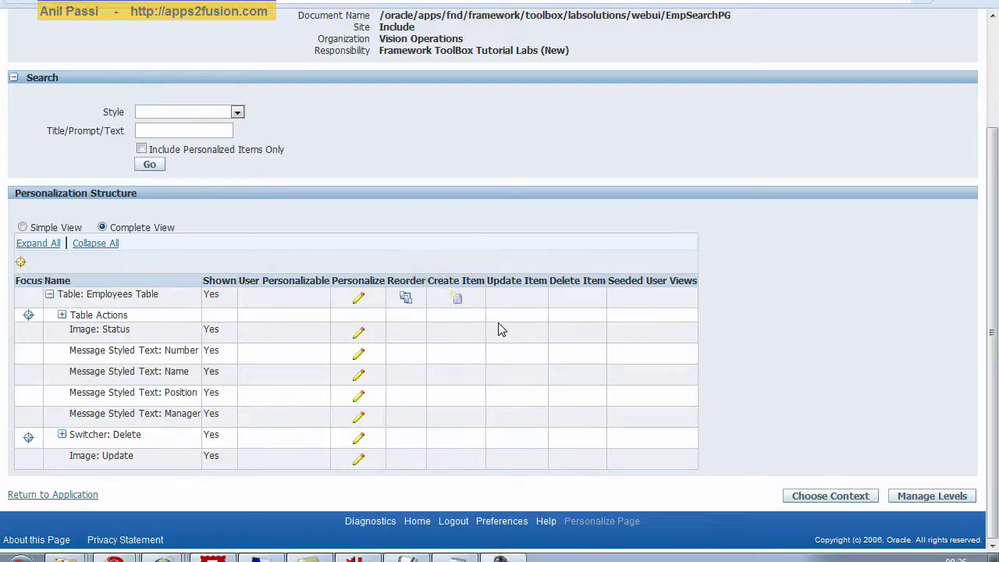
Step: Start a new Attachment Image item with ID xxFocusThreadEmpUploadAttachmentImageId
left_click(456, 302)
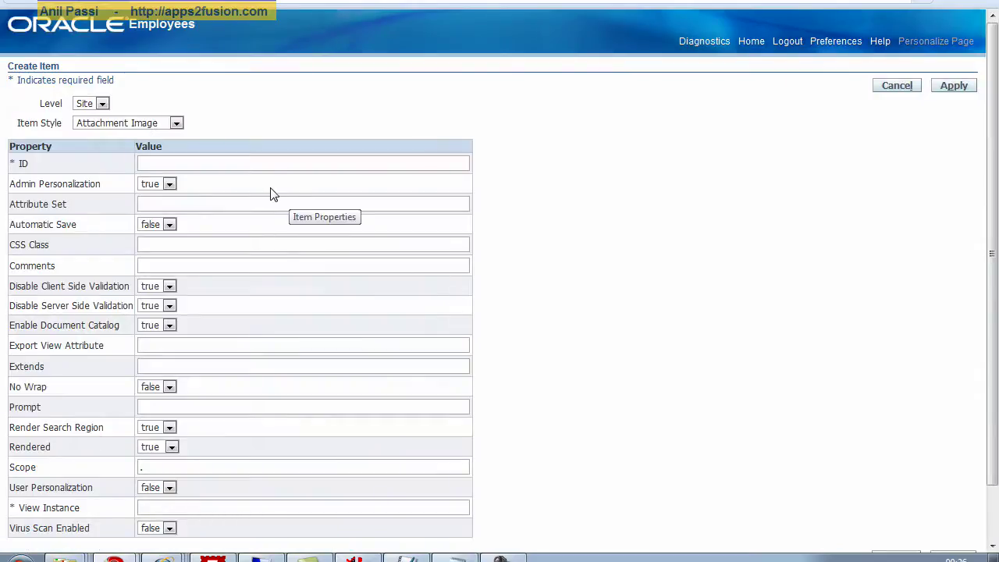
left_click(176, 125)
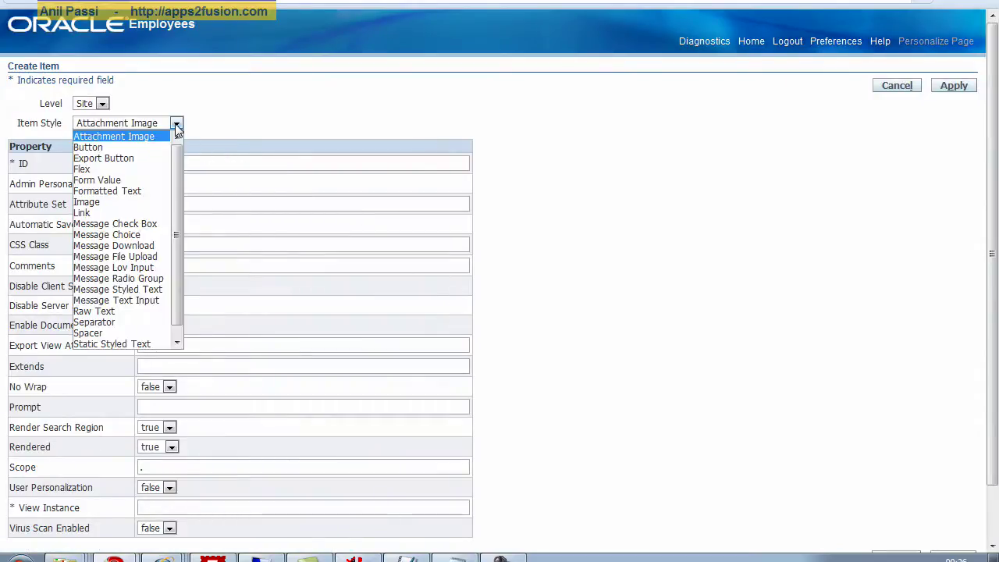
left_click(176, 129)
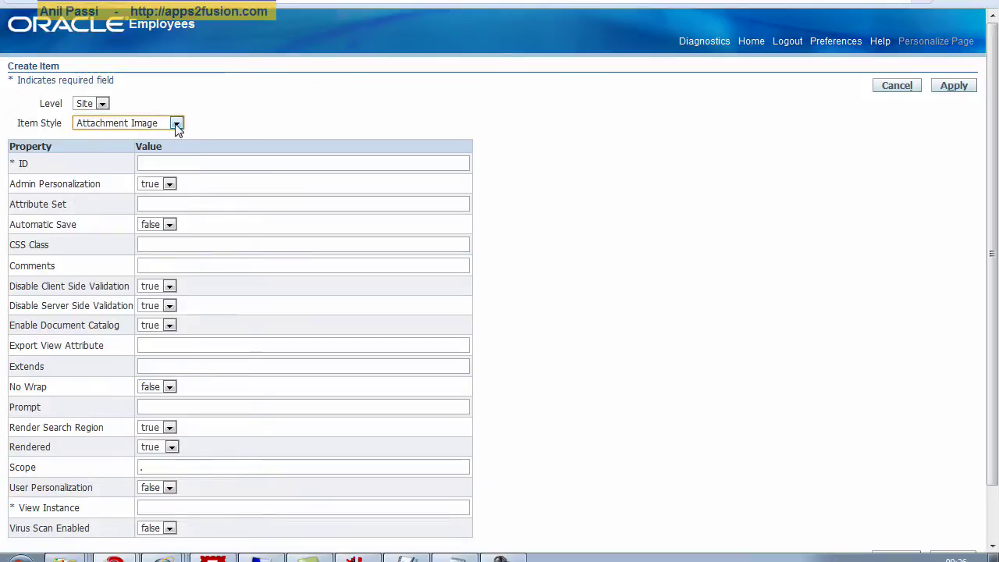
left_click(196, 163)
type("x")
key("Down")
key("Down")
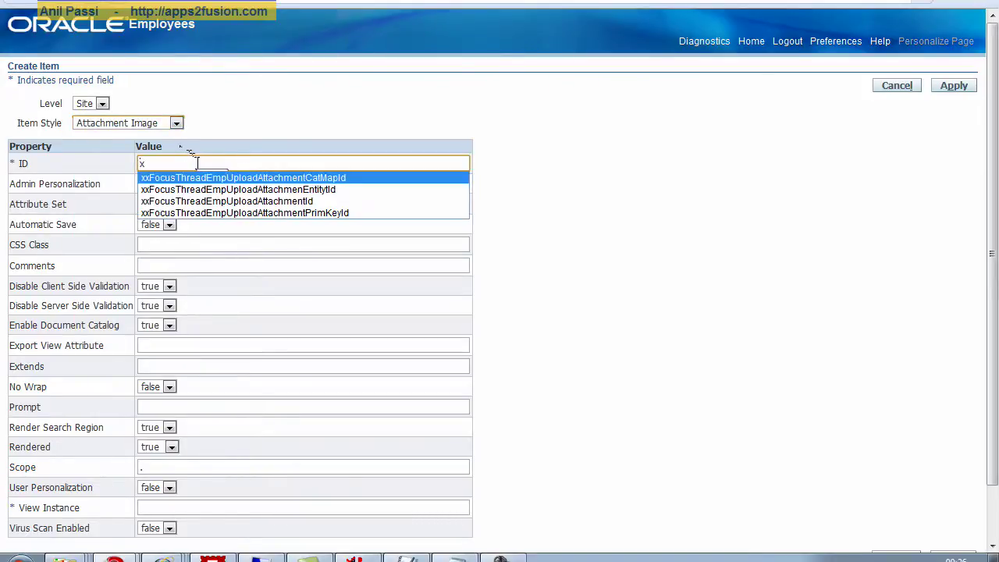
key("Down")
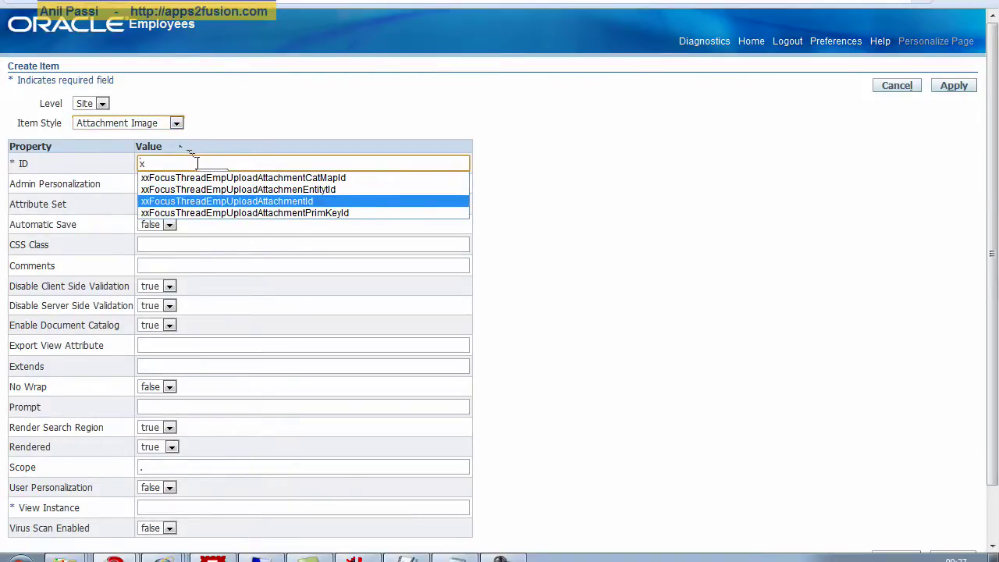
key("Up")
key("Down")
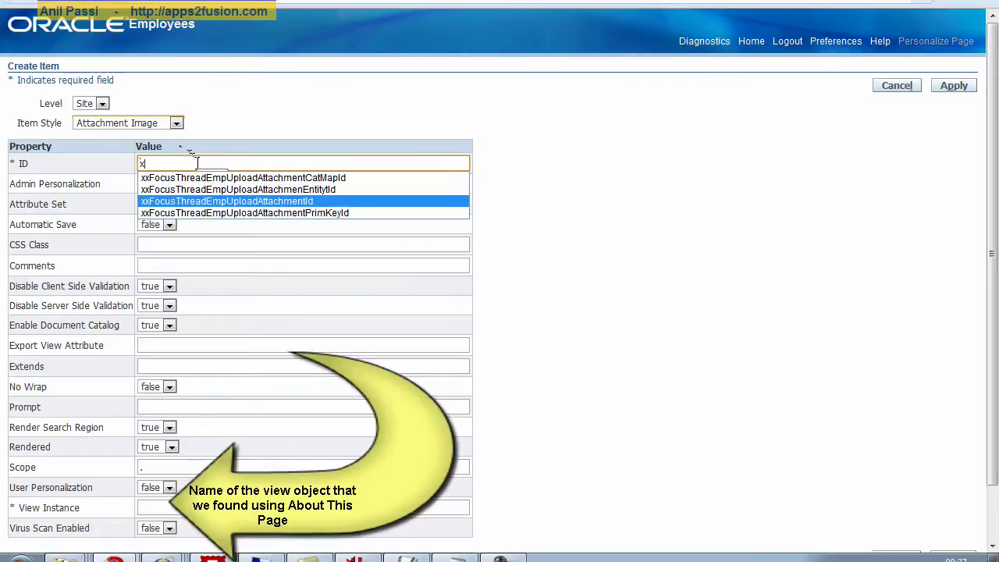
key("Return")
type("UploadAttachmentUId")
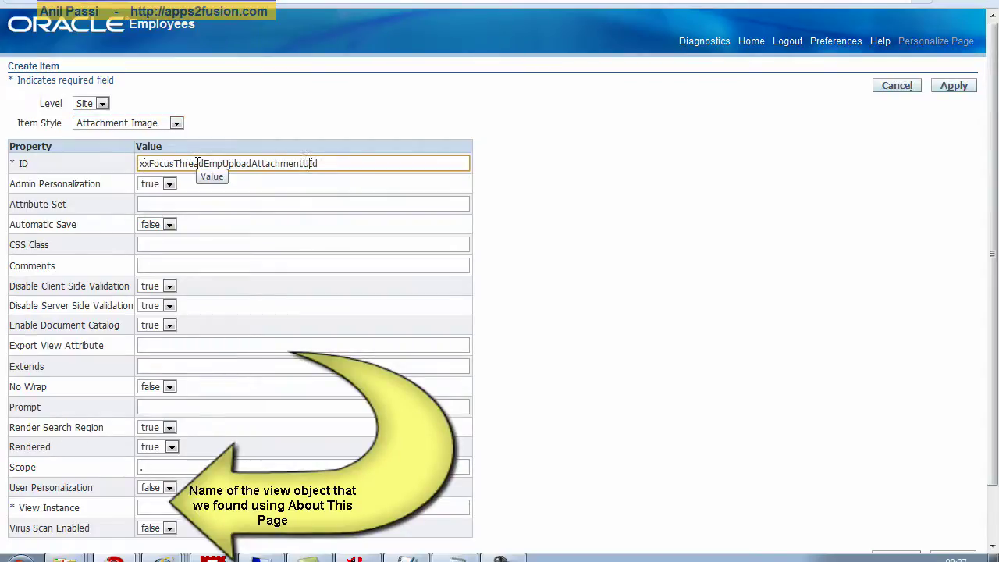
type("Image")
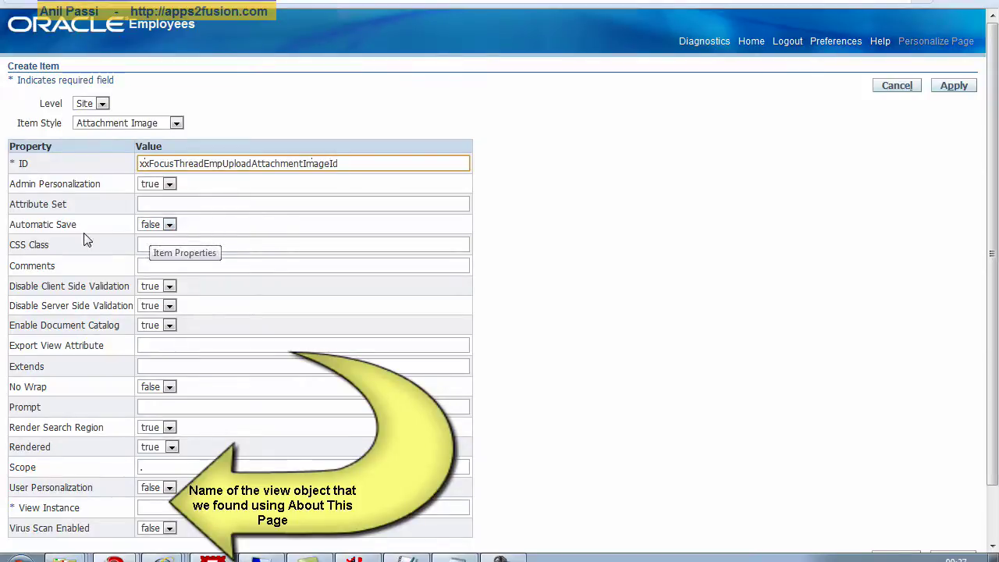
Step: Enter Documents as the new item's prompt
scroll(84, 235, "down", 2)
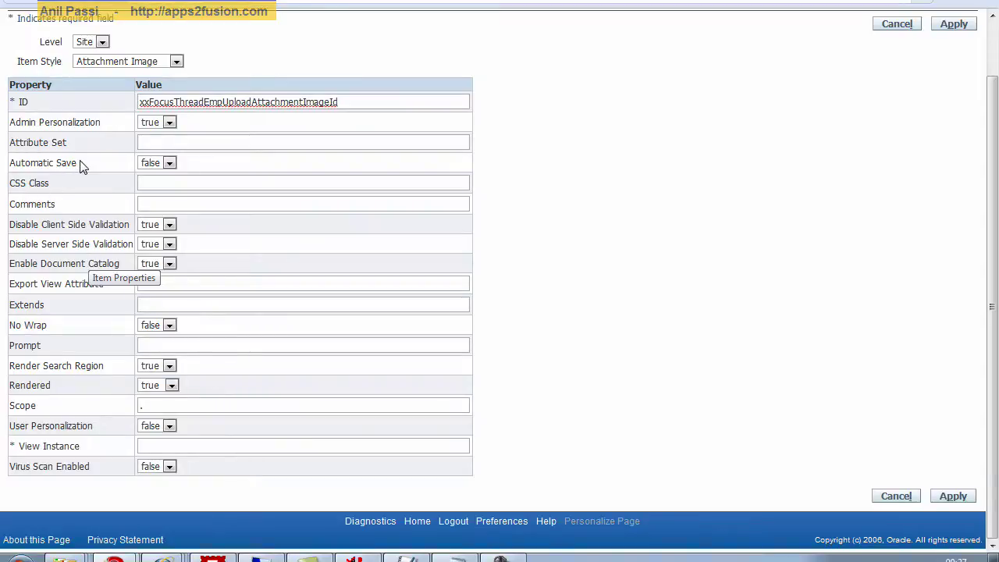
left_click(185, 346)
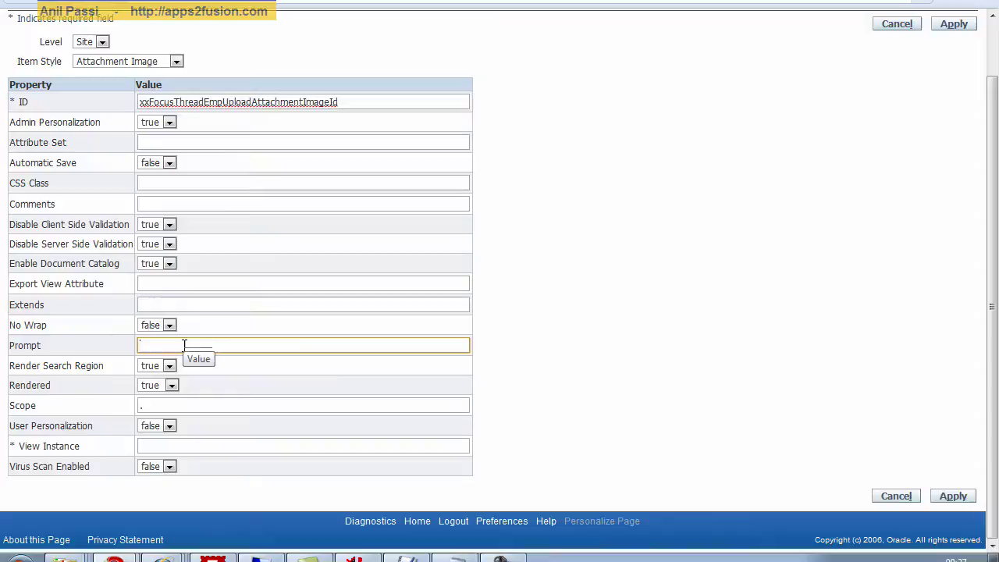
type("Docu")
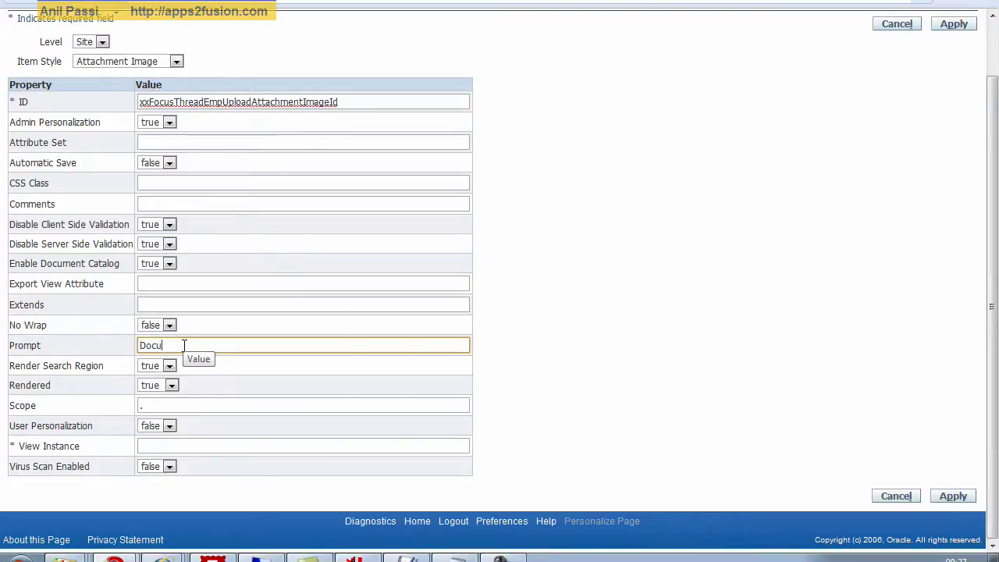
type("ments")
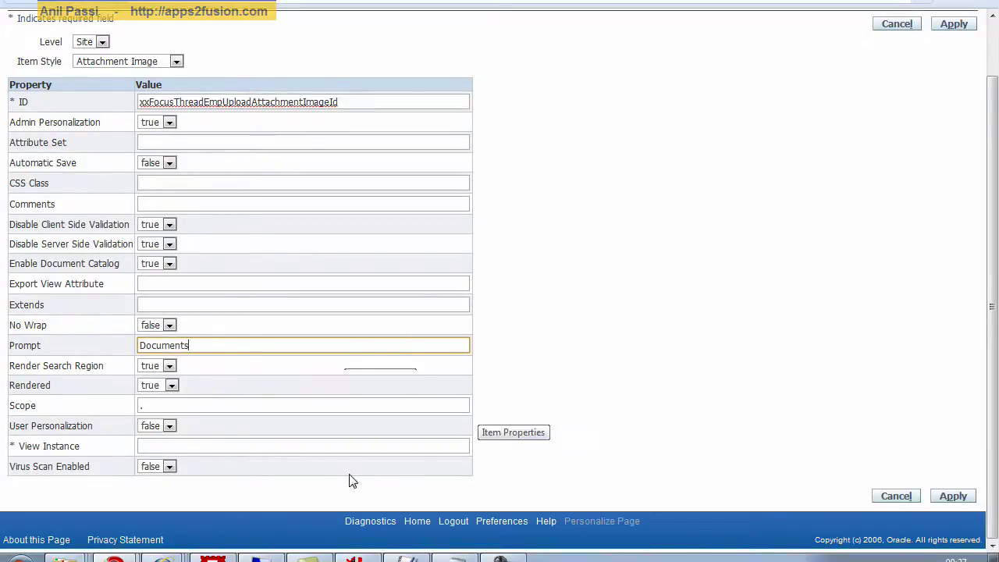
Step: Paste EmployeeSummaryVO1 from Notepad as the View Instance and apply the item
left_click(182, 447)
key("alt+Tab")
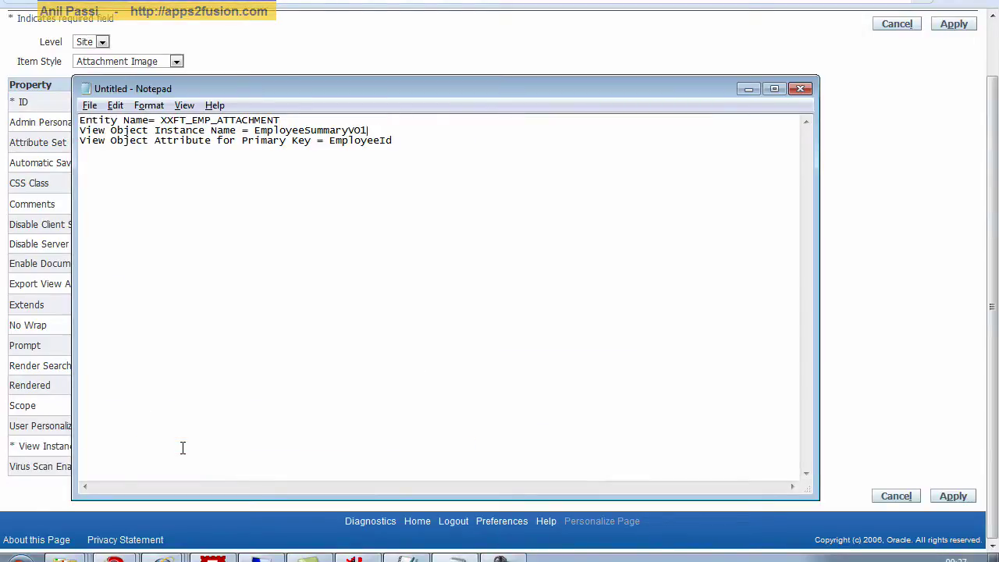
key("ctrl+shift+Left")
key("ctrl+c")
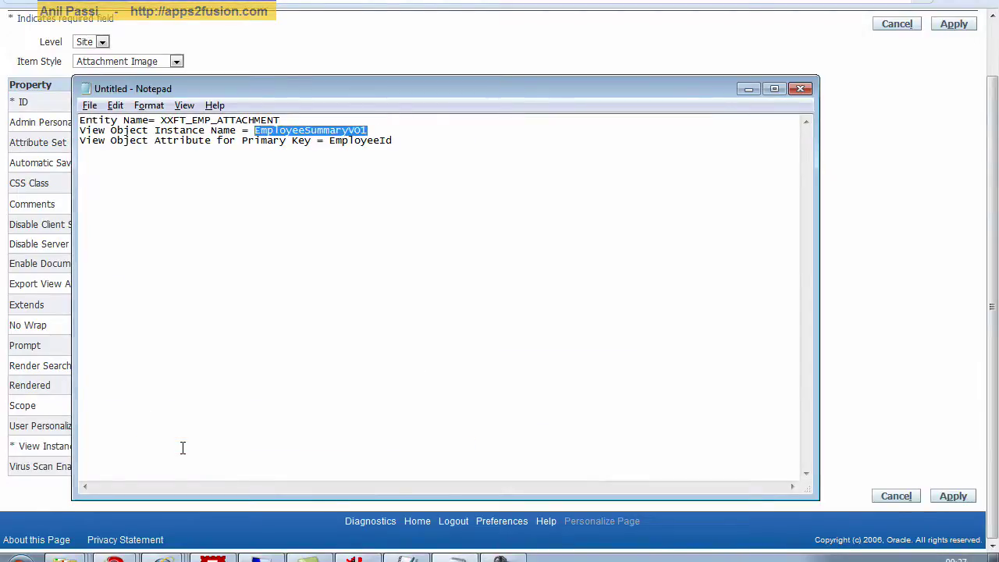
key("alt+Tab")
key("ctrl+v")
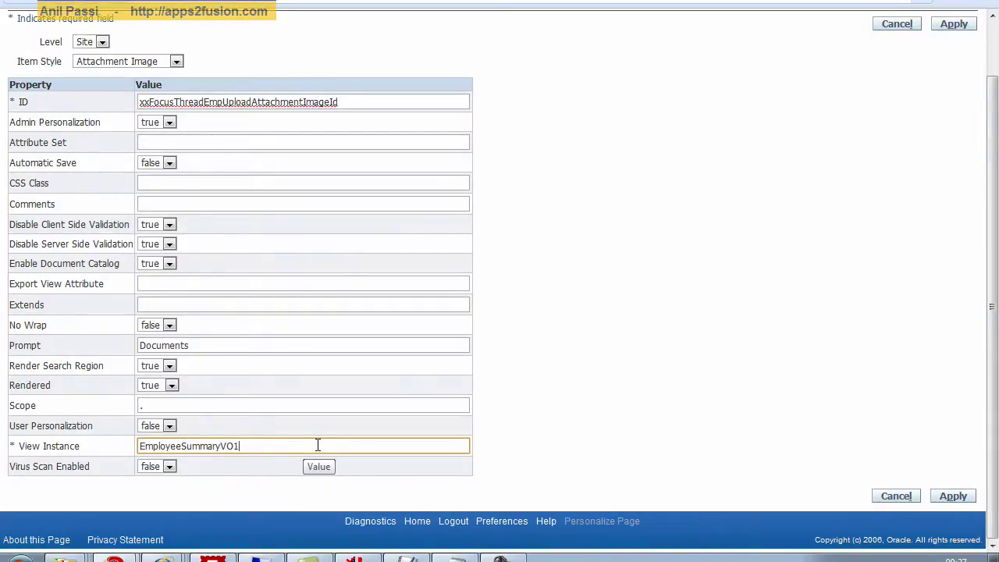
left_click(946, 498)
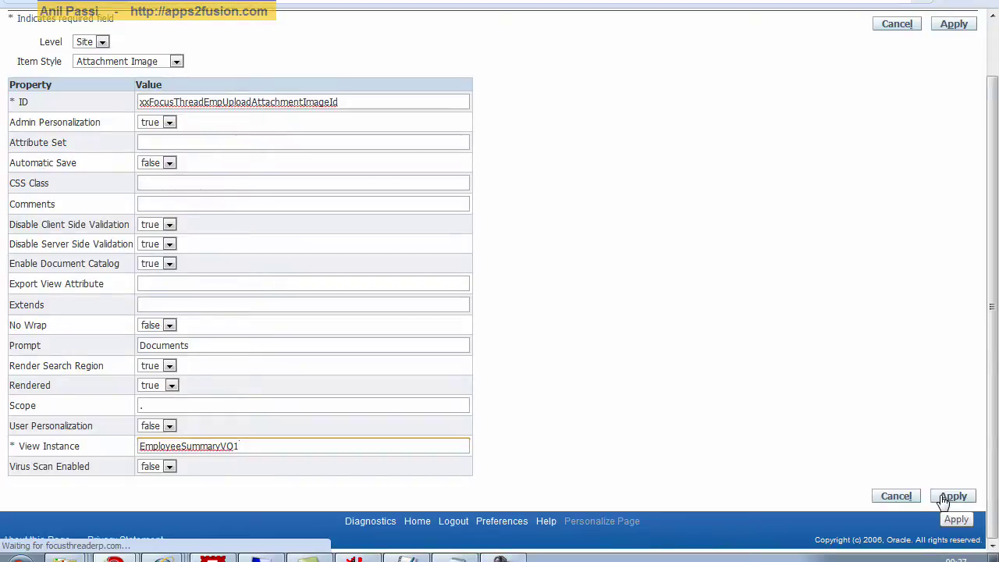
Step: Focus the structure on the Attachment Image: Documents item and its entityMappings child
scroll(662, 435, "down", 3)
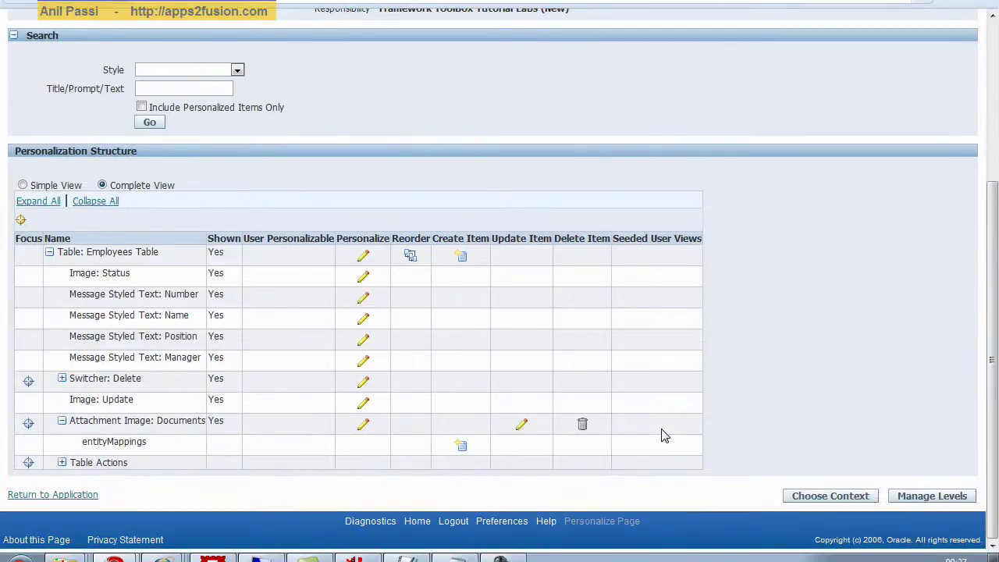
left_click(29, 425)
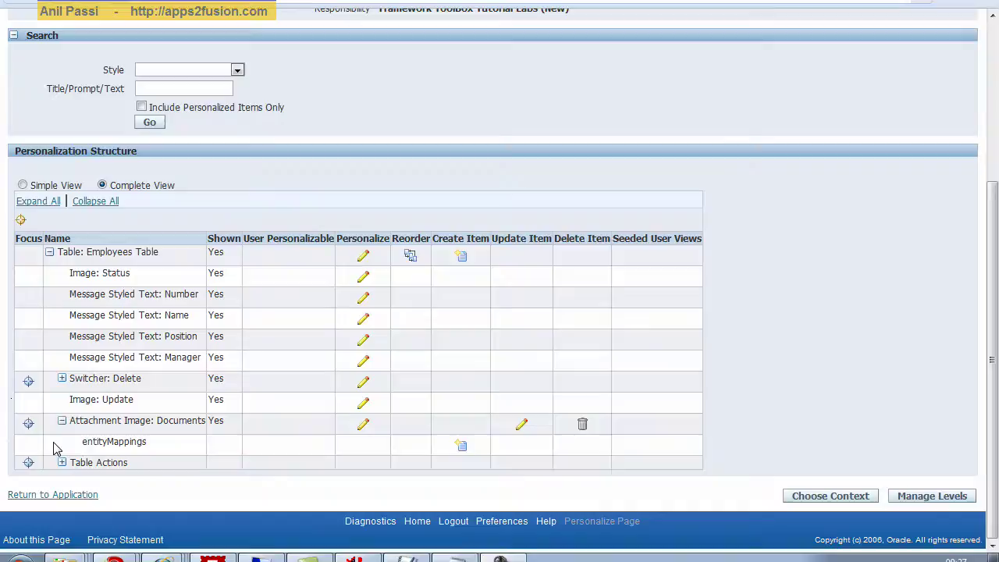
left_click(29, 425)
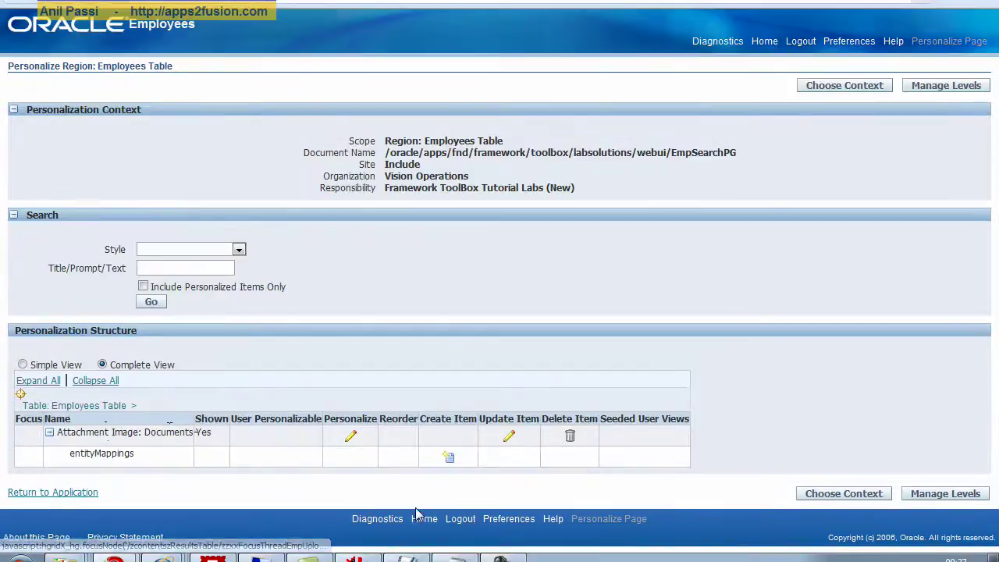
Step: Begin a new entityMappings item with entity XXFT_EMP_ATTACHMENT
left_click(450, 458)
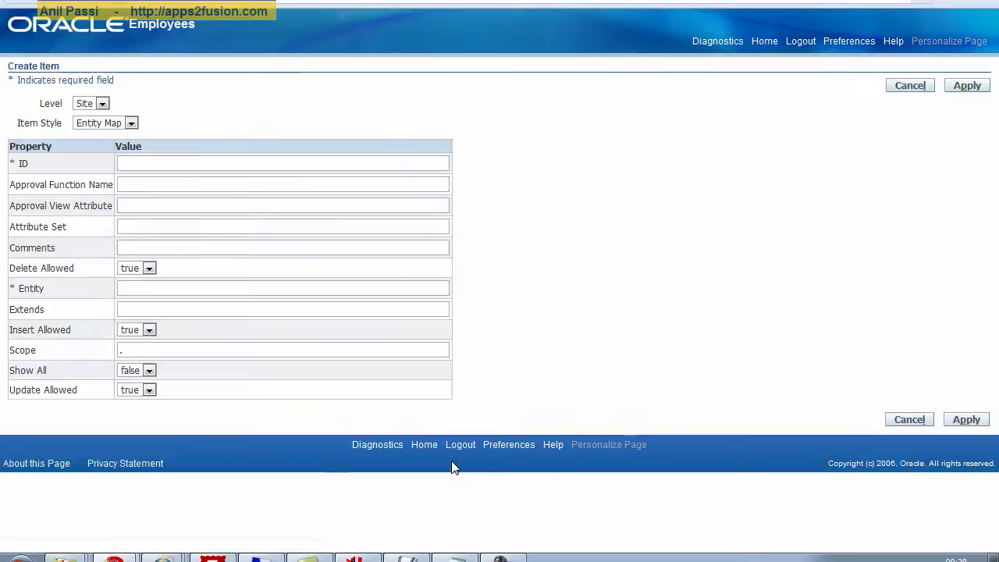
left_click(905, 421)
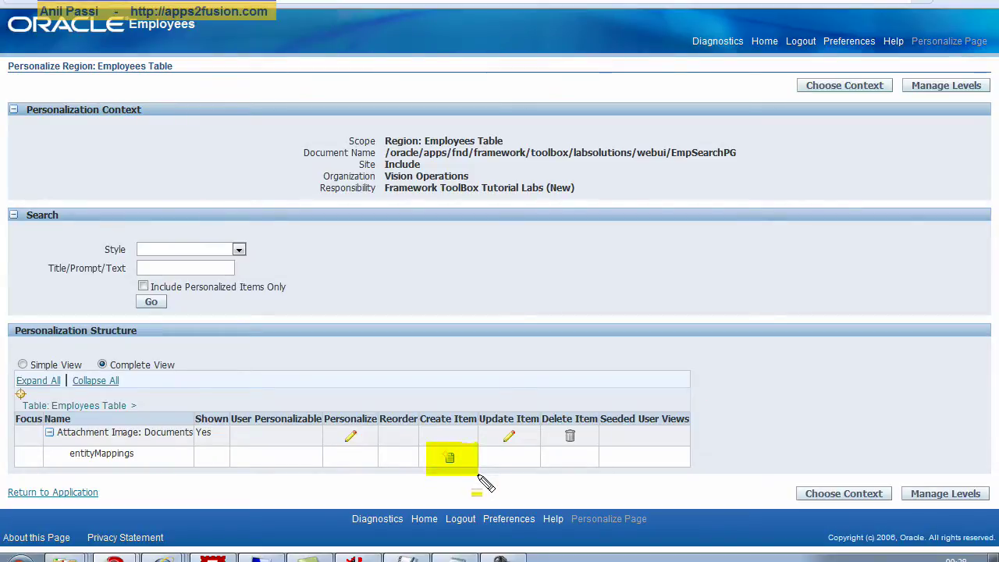
left_click_drag(439, 423, 493, 486)
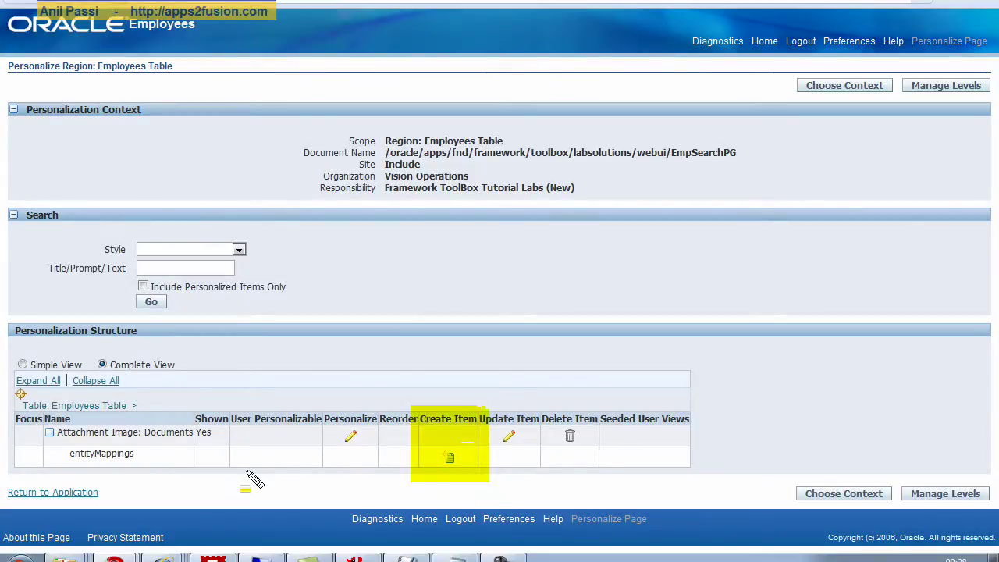
left_click_drag(39, 456, 516, 478)
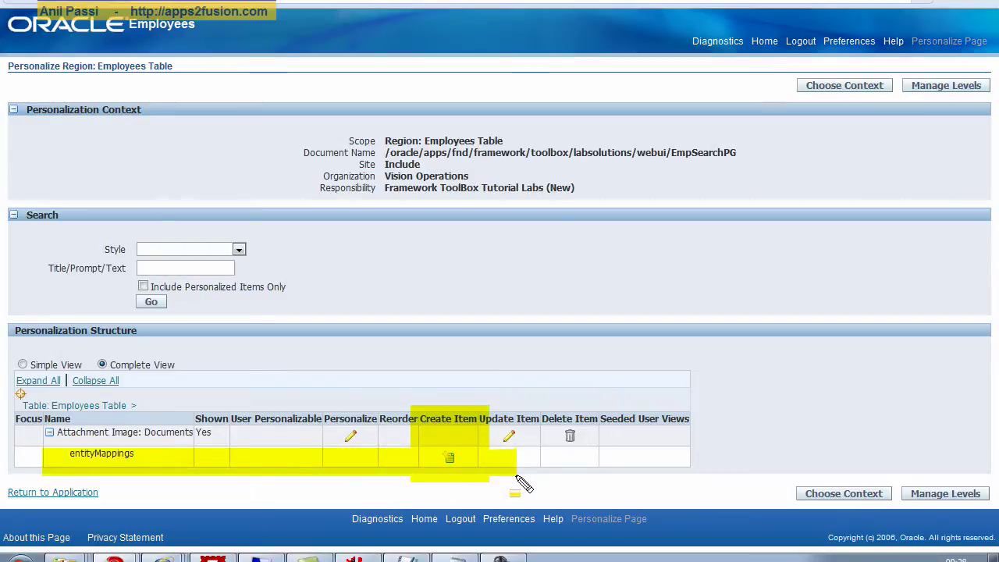
key("Escape")
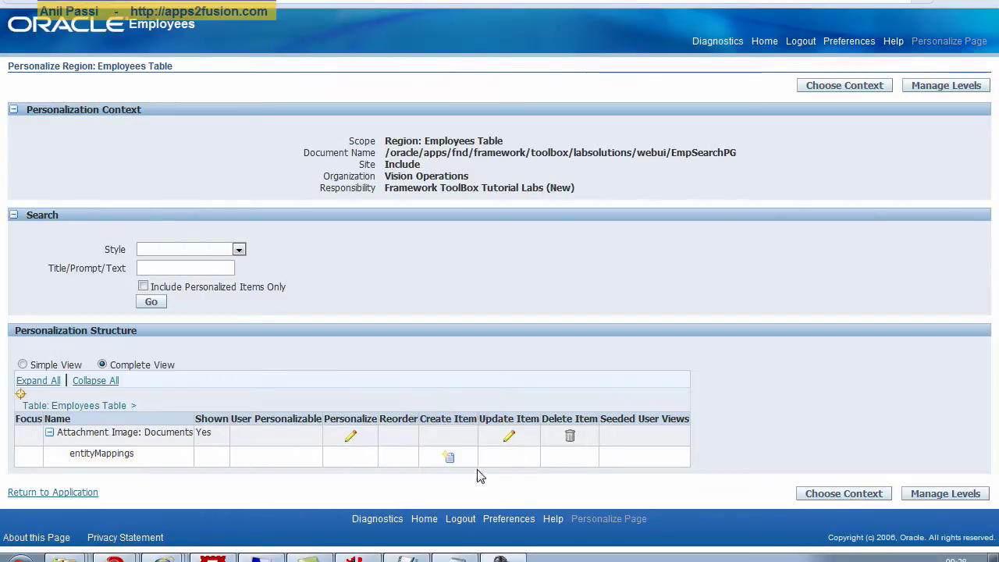
left_click(449, 458)
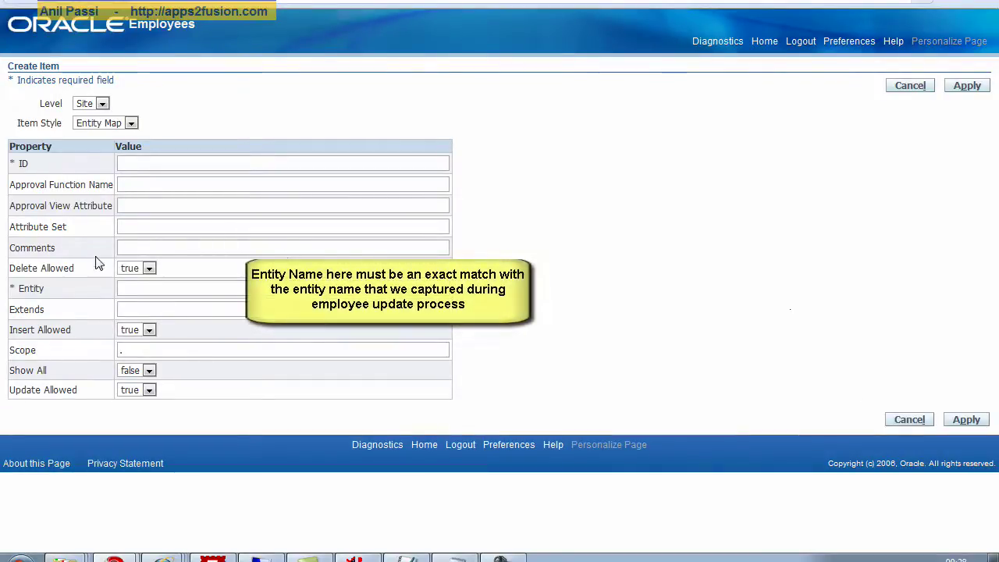
left_click(172, 288)
type("XXFT_EMP_ATTACHMENT")
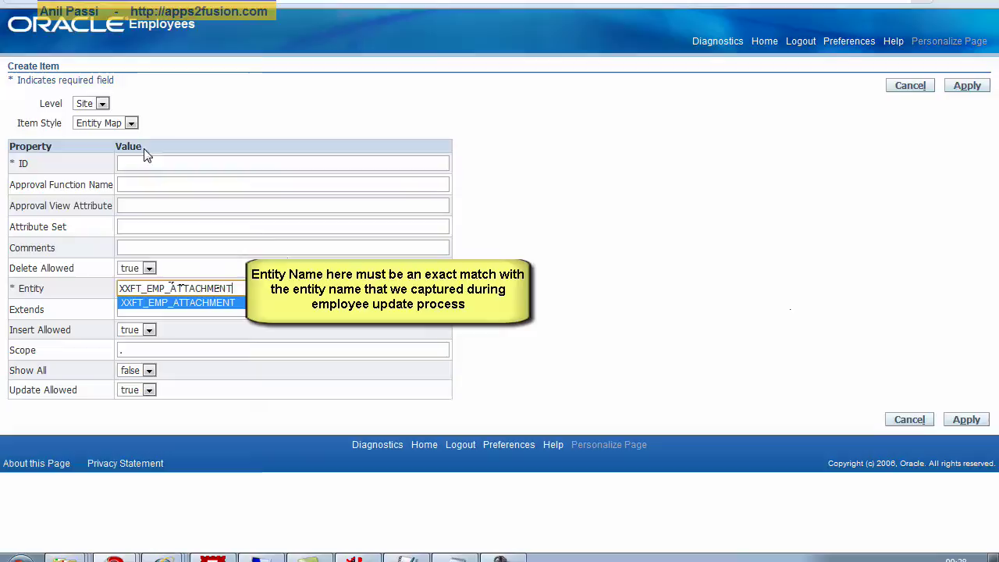
Step: Give the entity map an ID based on the earlier ID, ending in 'Image'
left_click(192, 165)
type("xx")
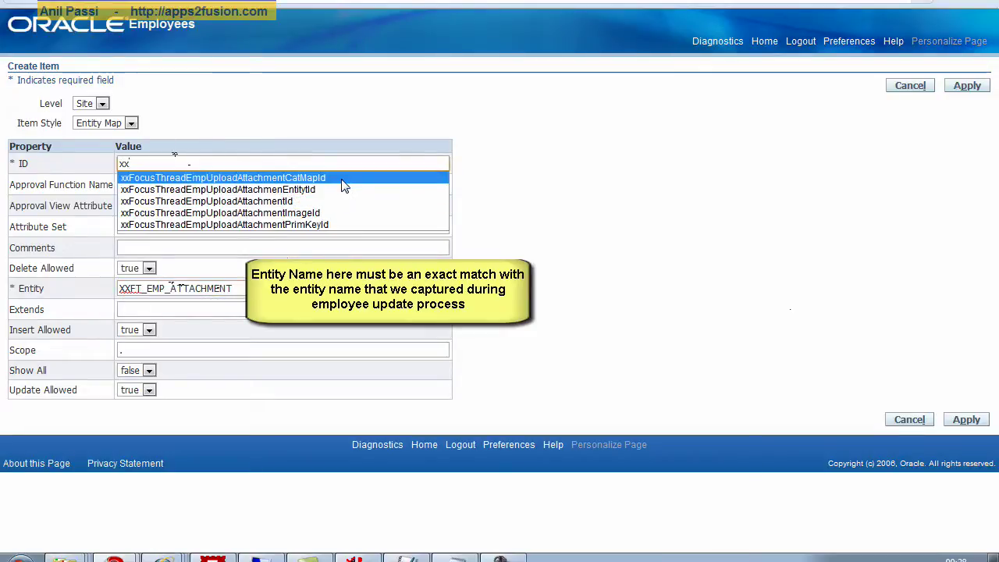
left_click(342, 190)
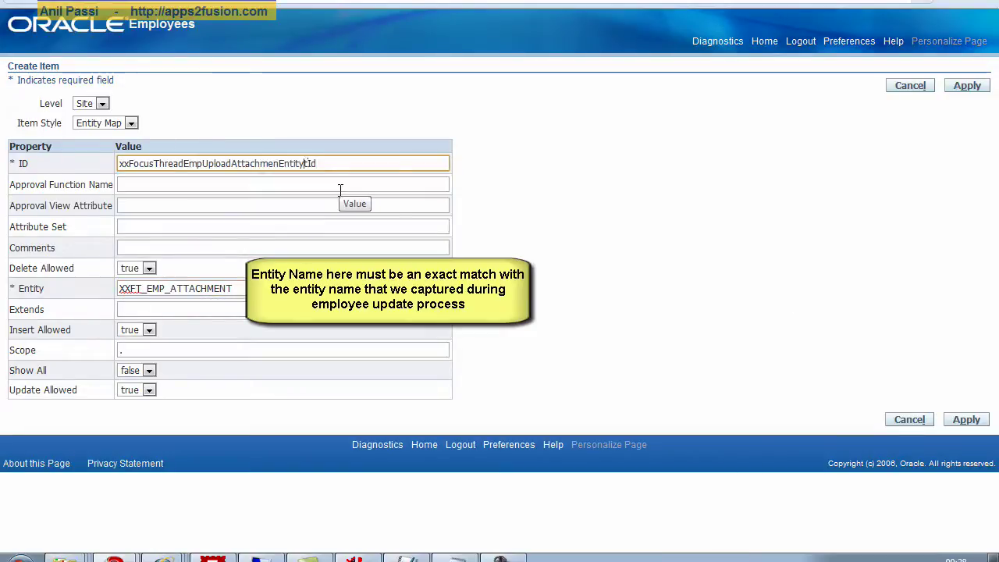
type("Image")
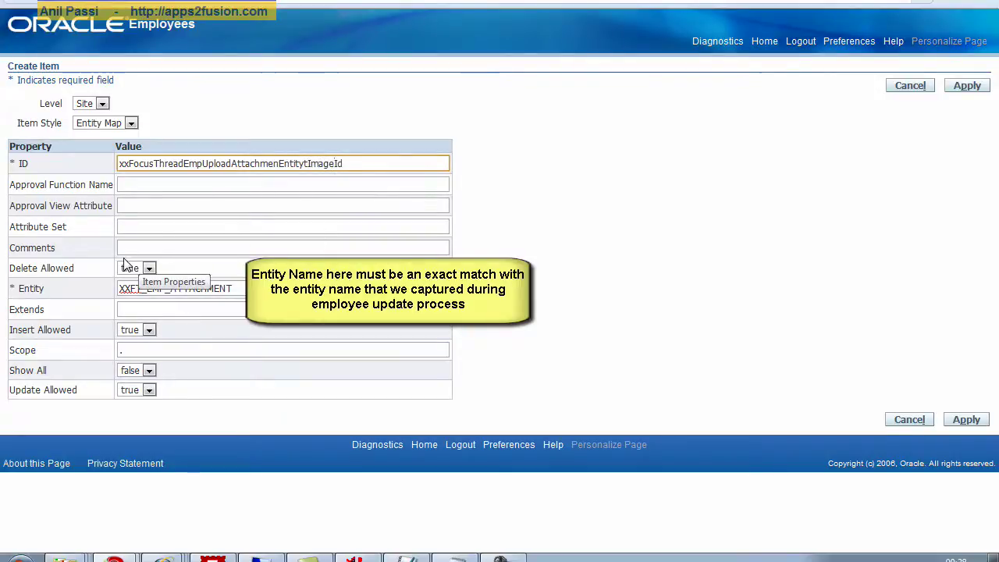
Step: Set Insert Allowed, Update Allowed and Delete Allowed all to false
left_click(134, 330)
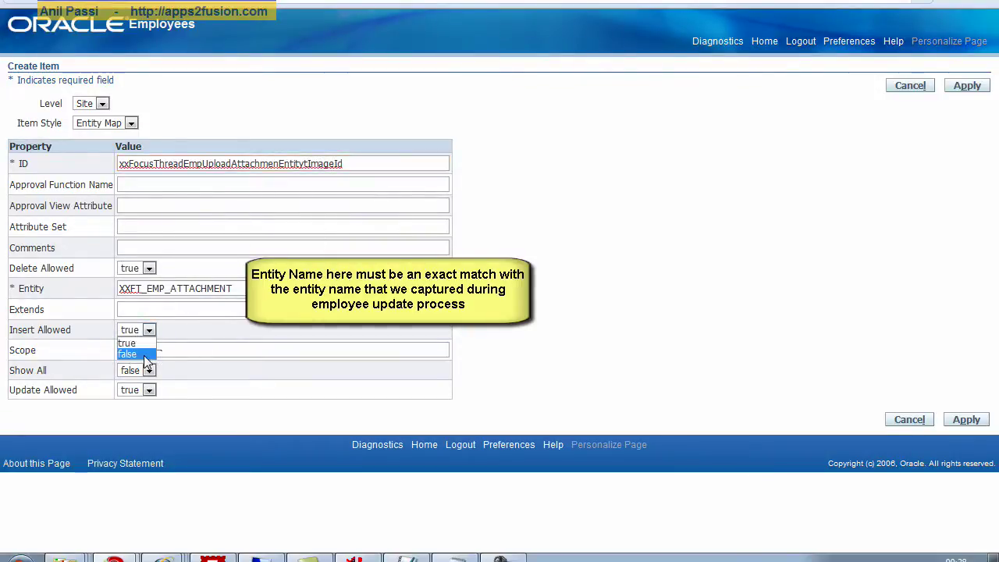
left_click(140, 352)
left_click(142, 390)
left_click(137, 414)
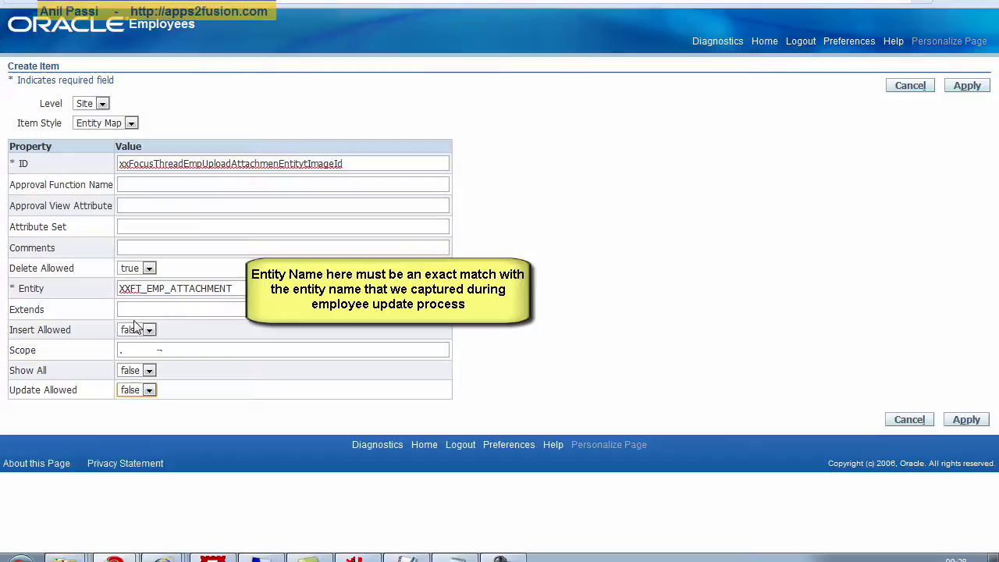
left_click(147, 268)
left_click(146, 293)
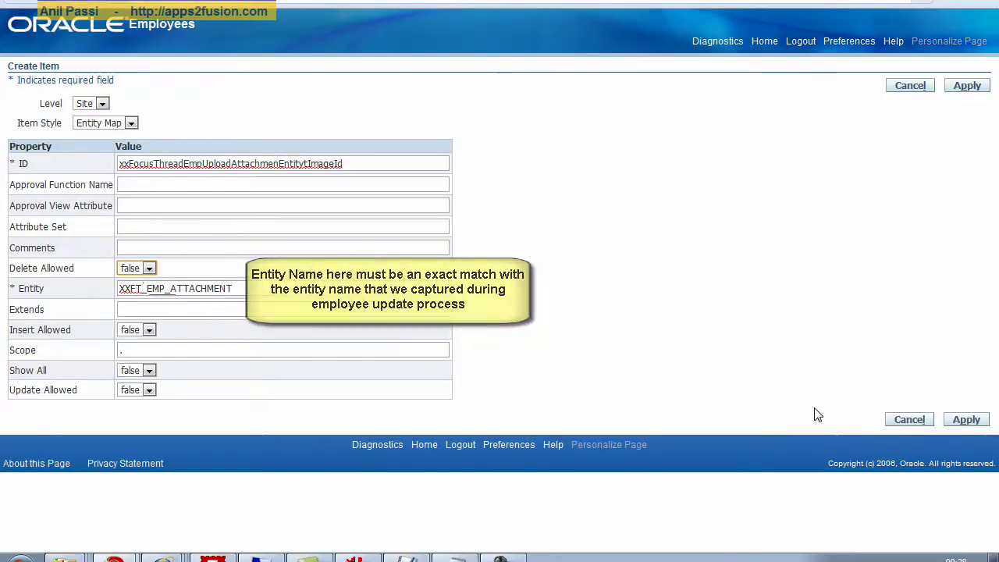
Step: Save the entity map and expand it to show its child nodes
left_click(953, 421)
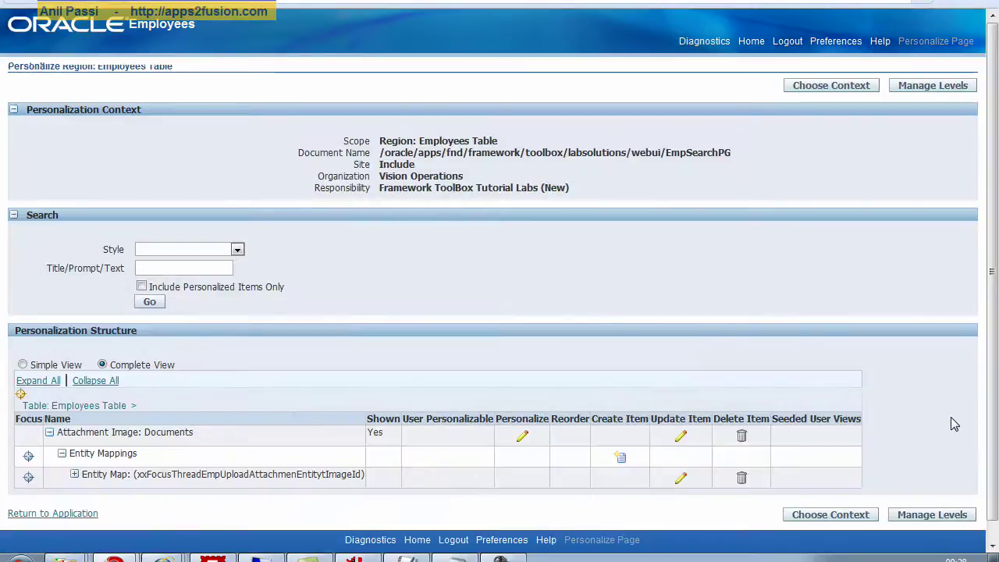
left_click(74, 475)
scroll(691, 487, "down", 1)
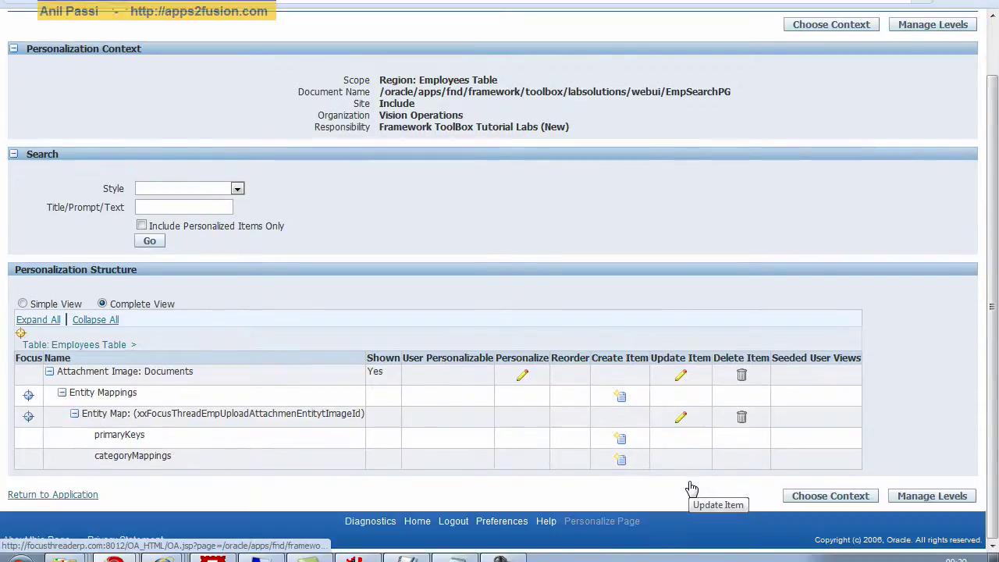
Step: Open the Create Item form for a new primaryKeys item
left_click(619, 440)
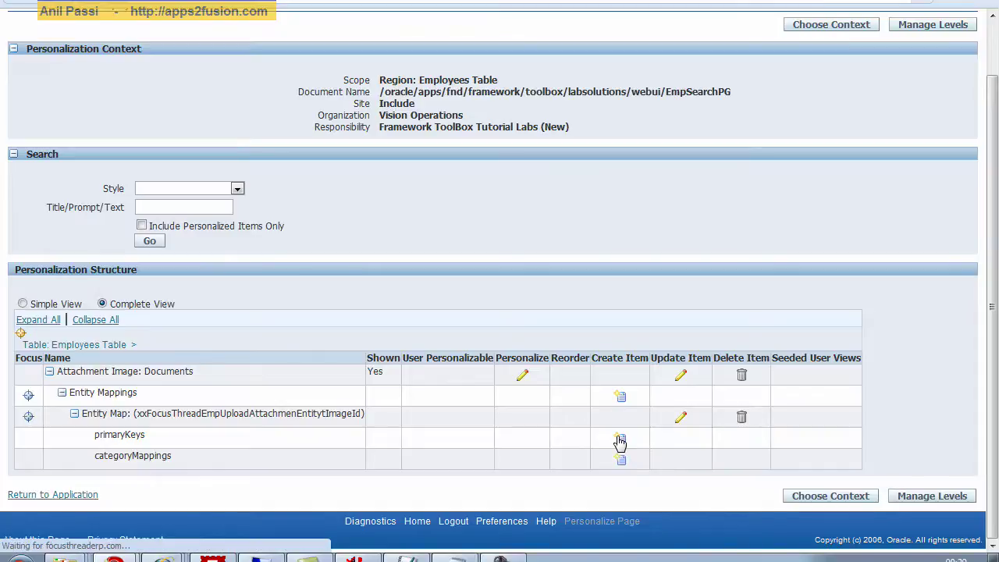
left_click(909, 300)
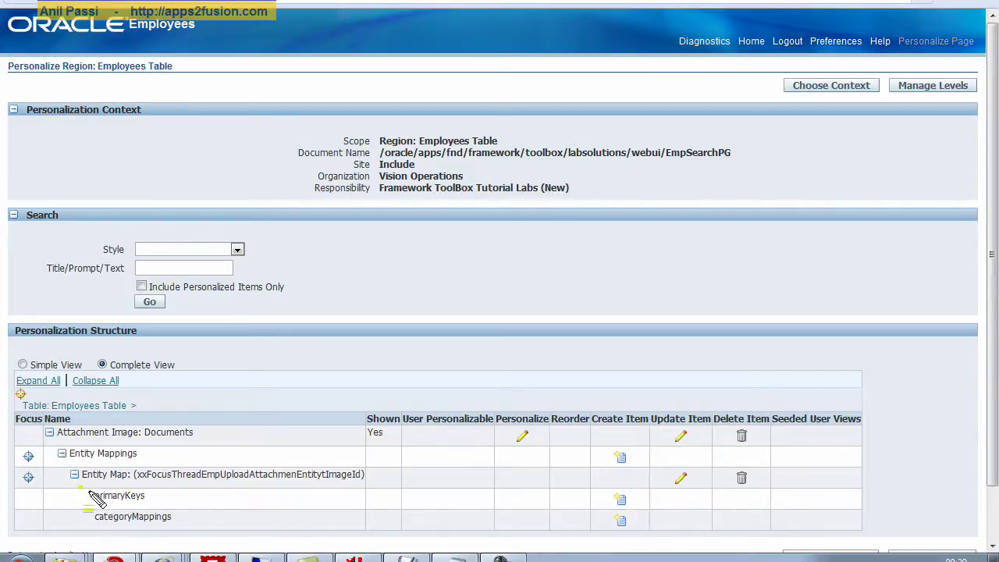
mouse_move(78, 485)
left_mouse_down()
mouse_move(541, 518)
mouse_move(660, 510)
mouse_move(599, 476)
mouse_move(654, 516)
left_mouse_up()
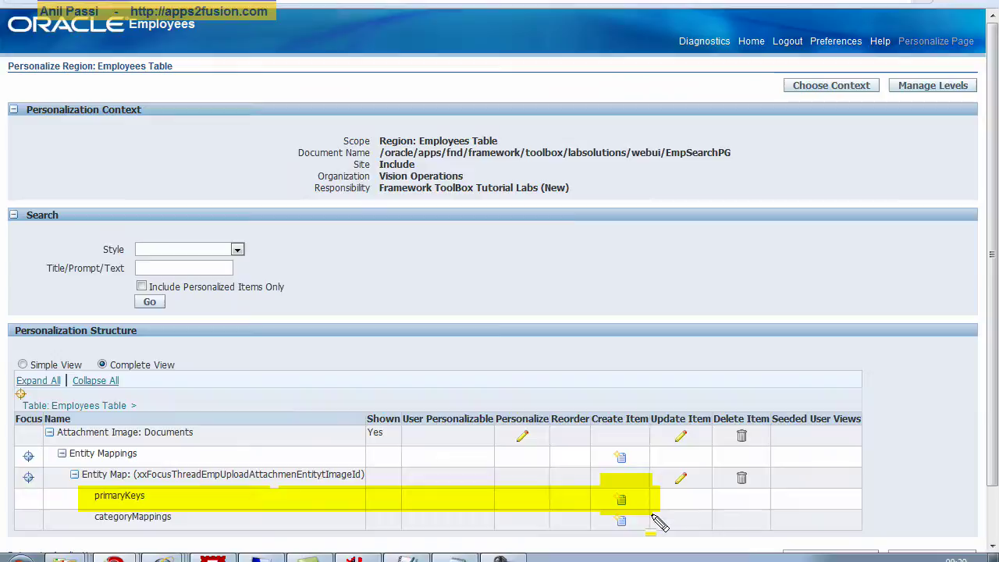
key("Escape")
left_click(622, 502)
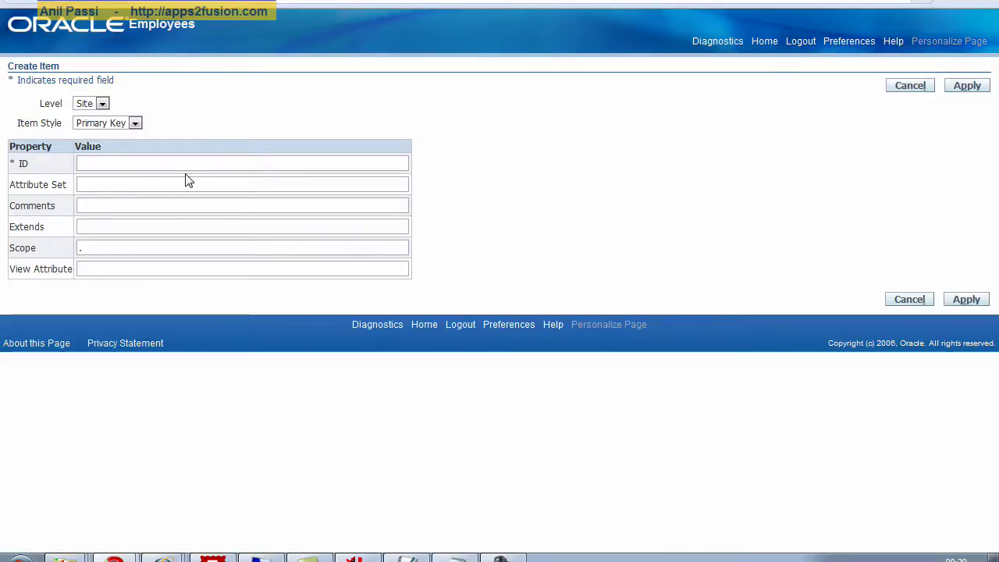
Step: Set the primary key ID by reusing the earlier ID with 'PkrimImage' appended
left_click(189, 163)
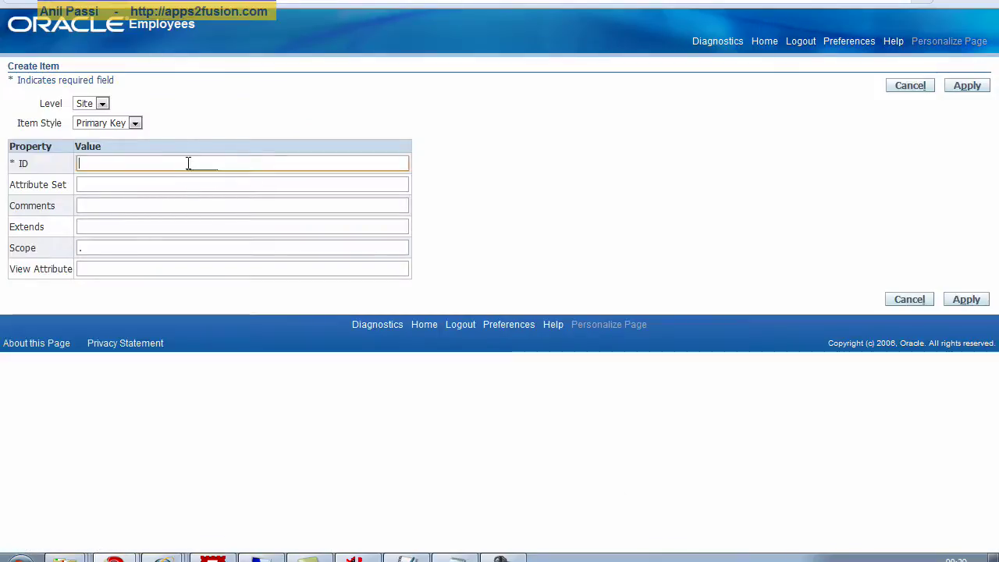
left_click(190, 163)
left_click(312, 191)
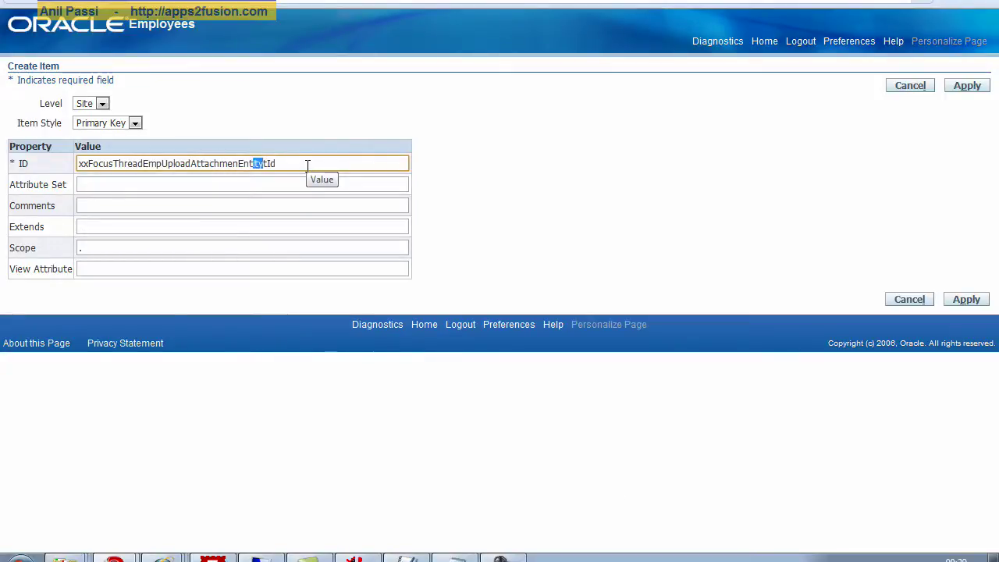
key("BackSpace")
key("BackSpace")
type("Pk")
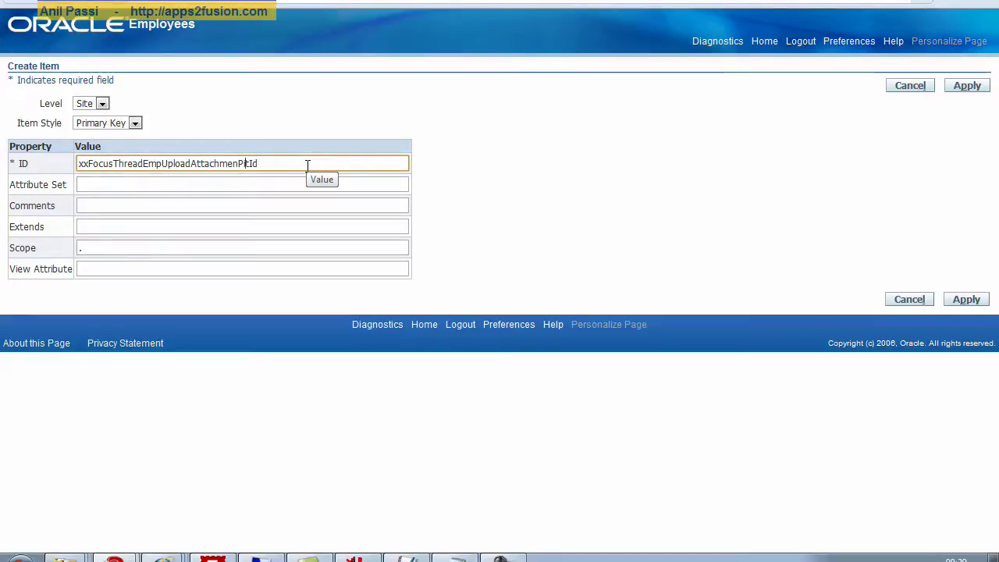
type("rimImage")
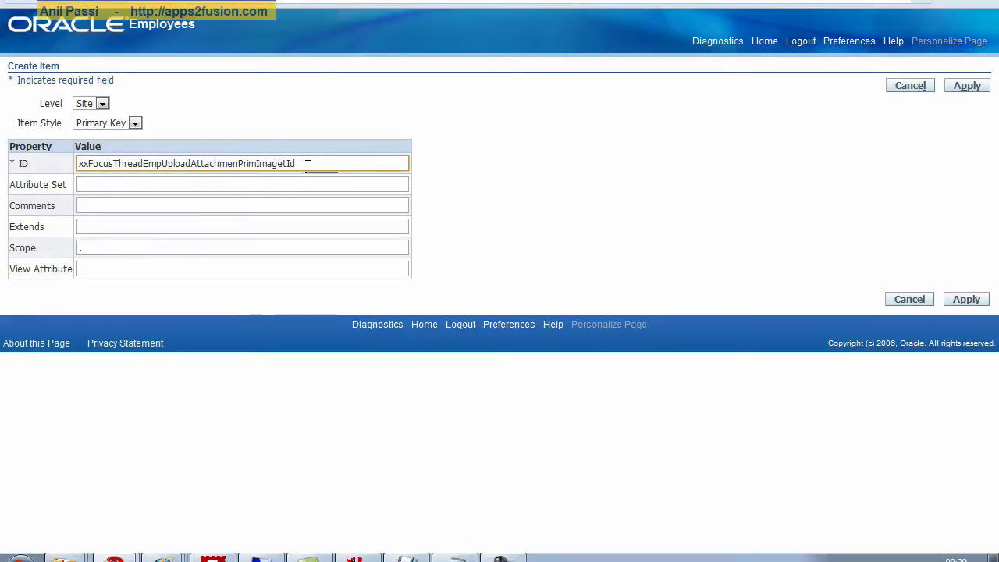
Step: Paste EmployeeId from Notepad as the View Attribute and apply the primary key
left_click(187, 267)
key("alt+Tab")
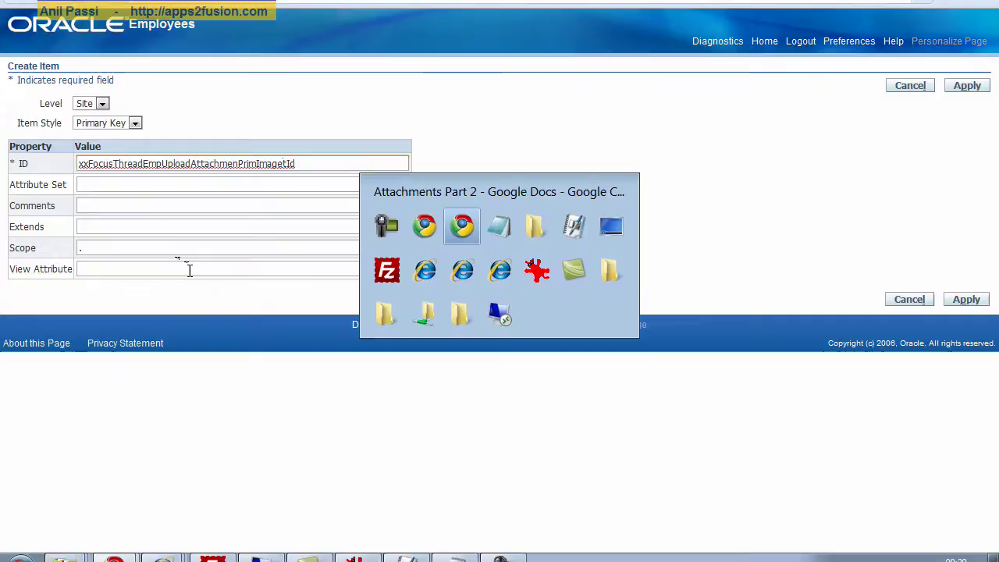
key("Down")
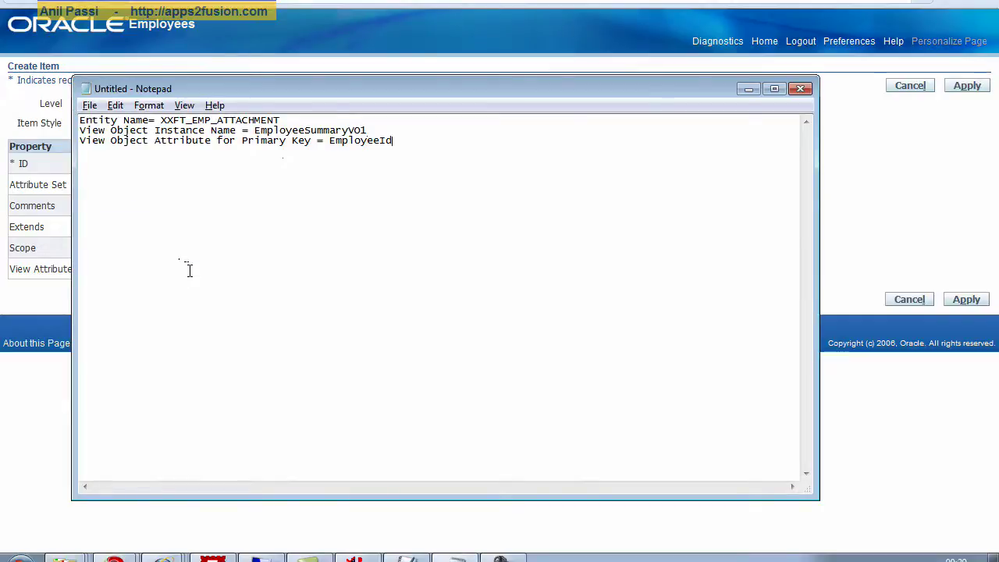
key("ctrl+shift+Left")
key("ctrl+c")
key("alt+Tab")
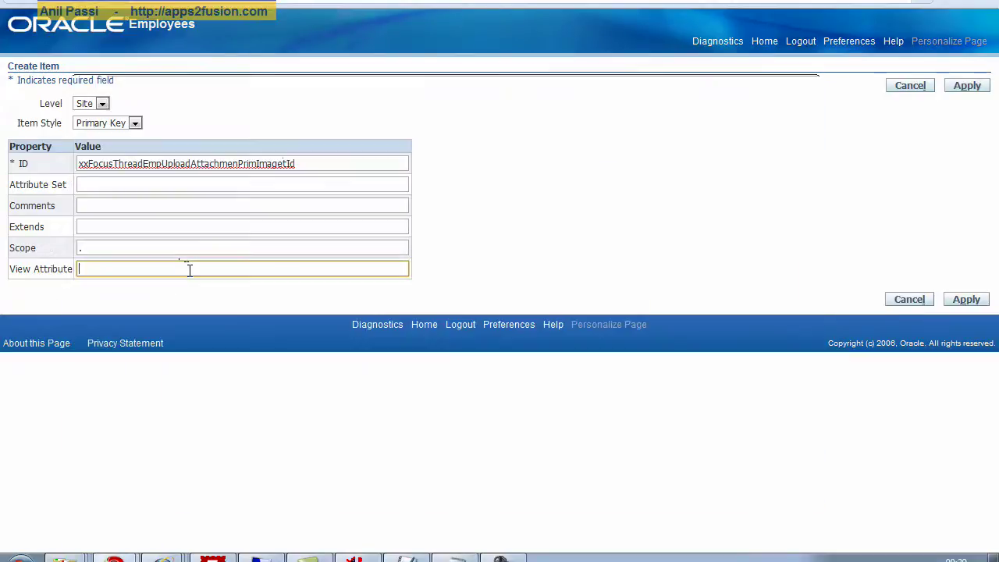
key("ctrl+v")
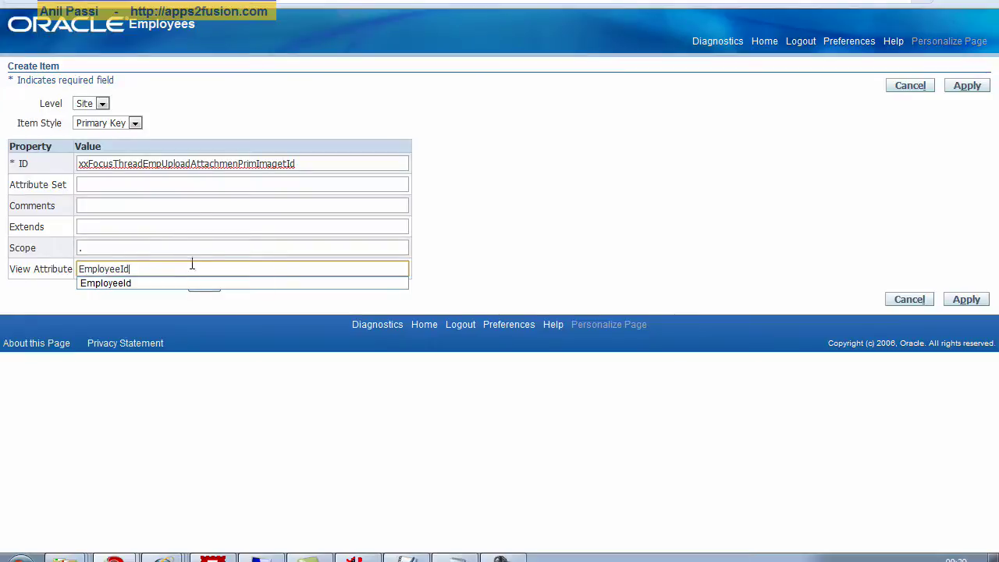
left_click(183, 201)
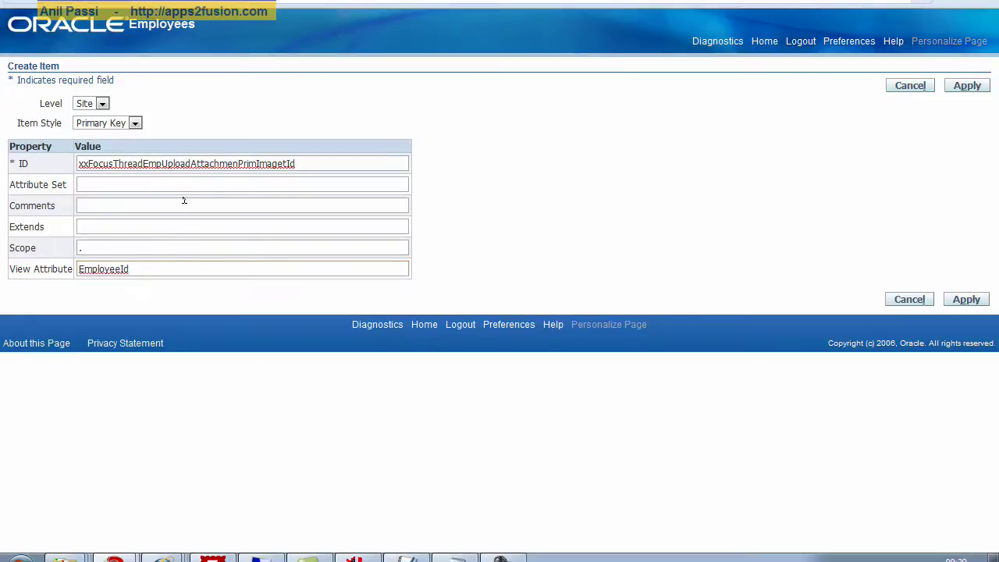
left_click(959, 301)
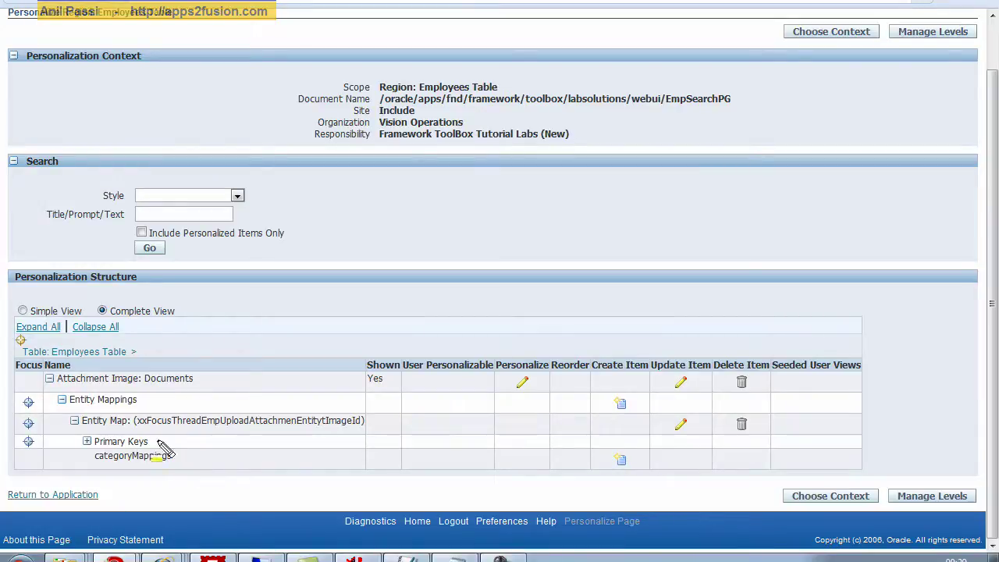
Step: Open a new Category Map item form from the categoryMappings row
left_click_drag(54, 462, 702, 485)
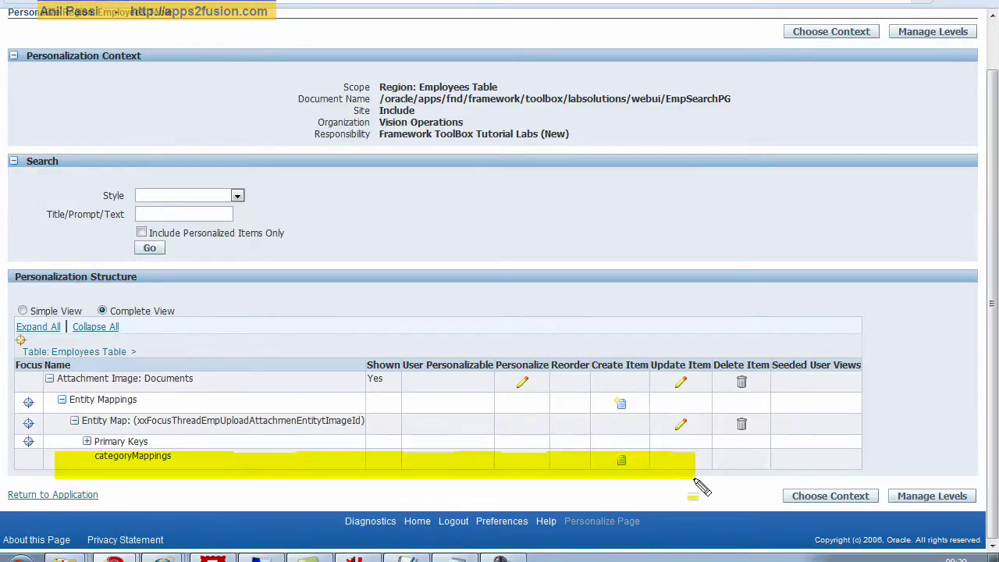
left_click_drag(598, 441, 646, 477)
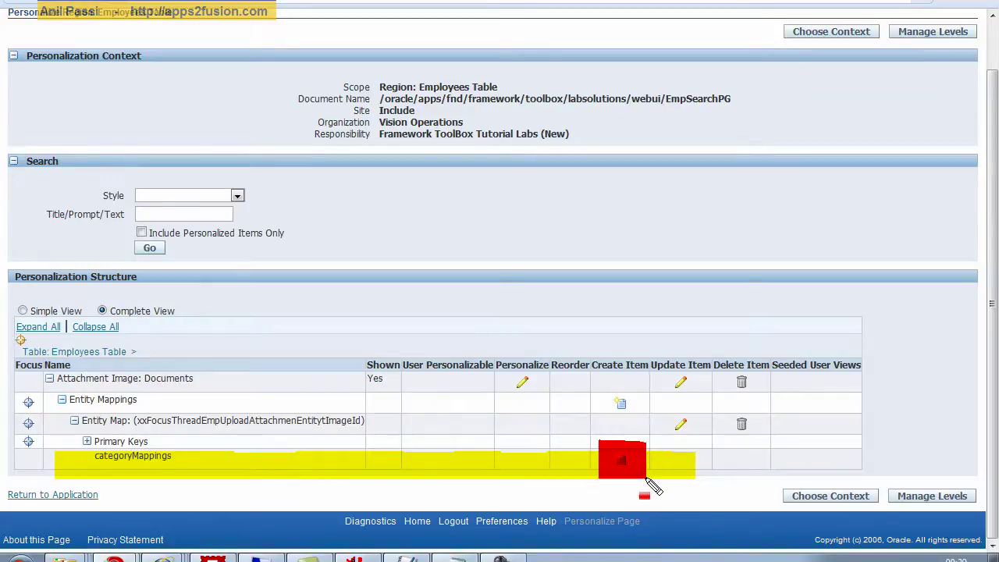
left_click_drag(592, 355, 657, 380)
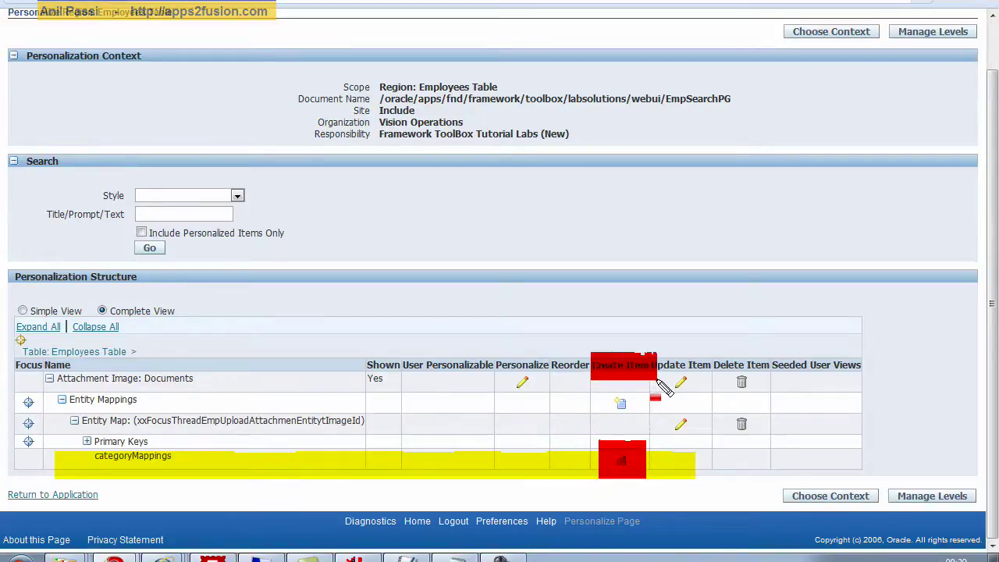
key("Escape")
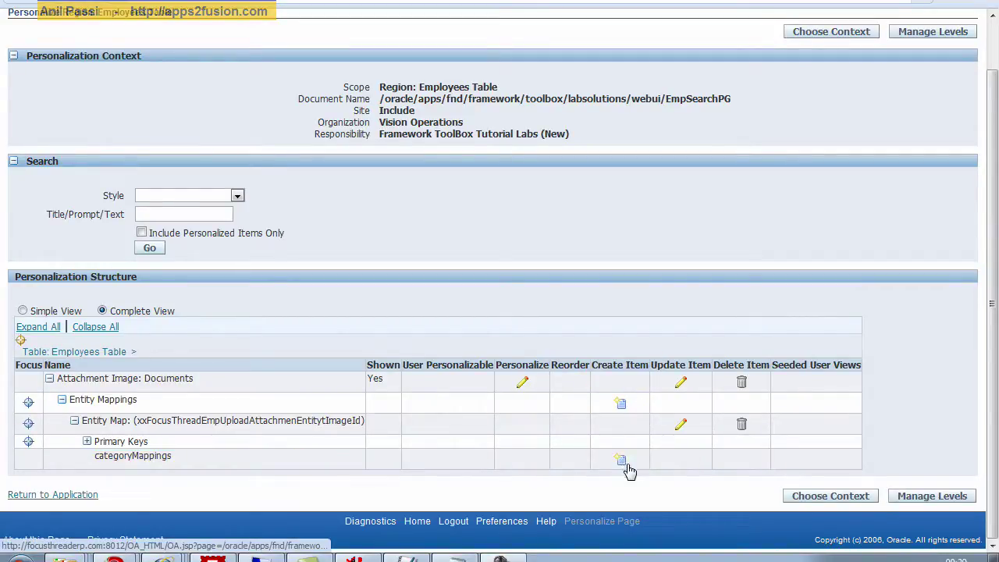
left_click(624, 463)
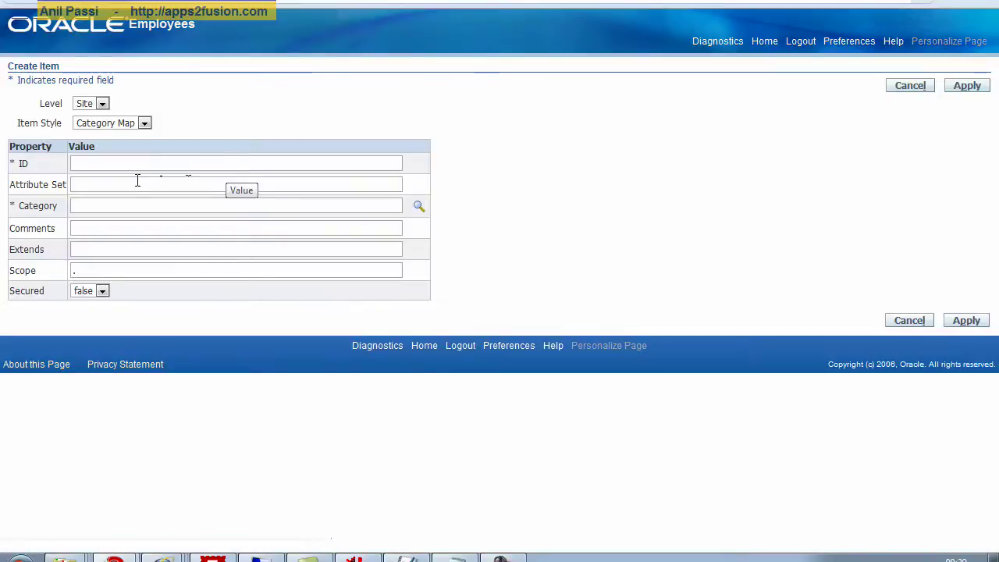
Step: Create category map xxFocusThreadEmpUploadAttachmentCatMapImageId with Category MISC and apply it
left_click(141, 162)
left_click(141, 161)
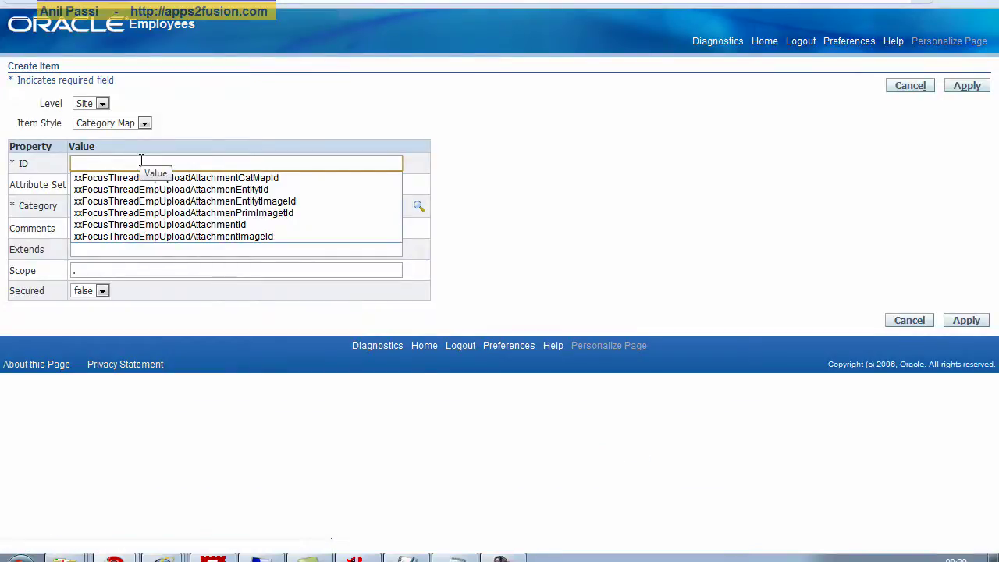
left_click(148, 178)
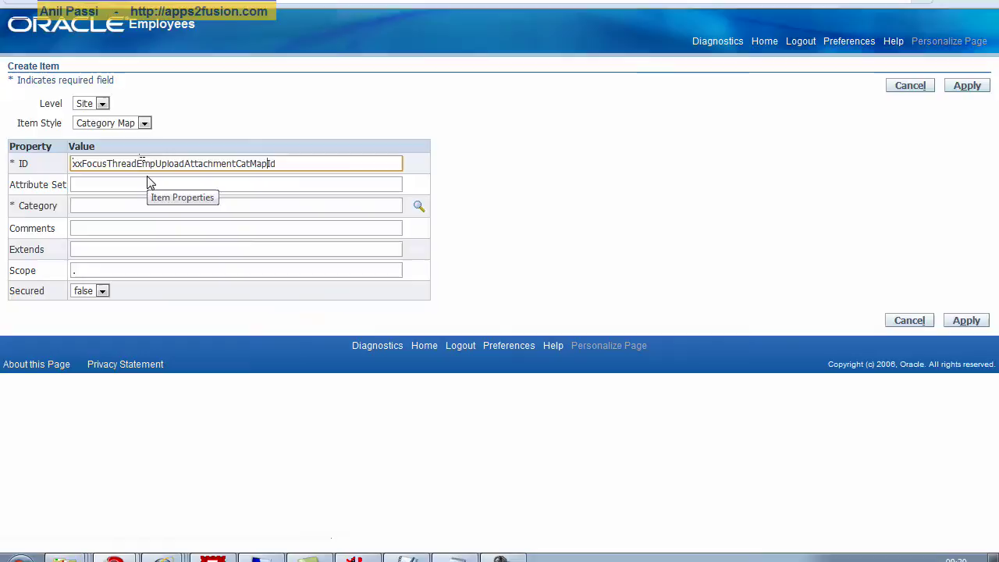
type("Image")
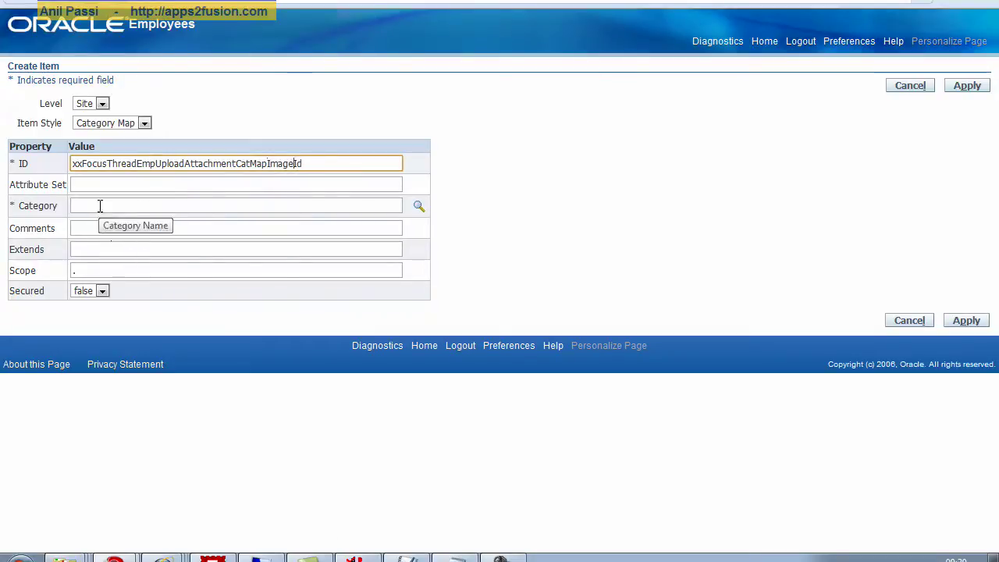
left_click(99, 206)
type("MISC")
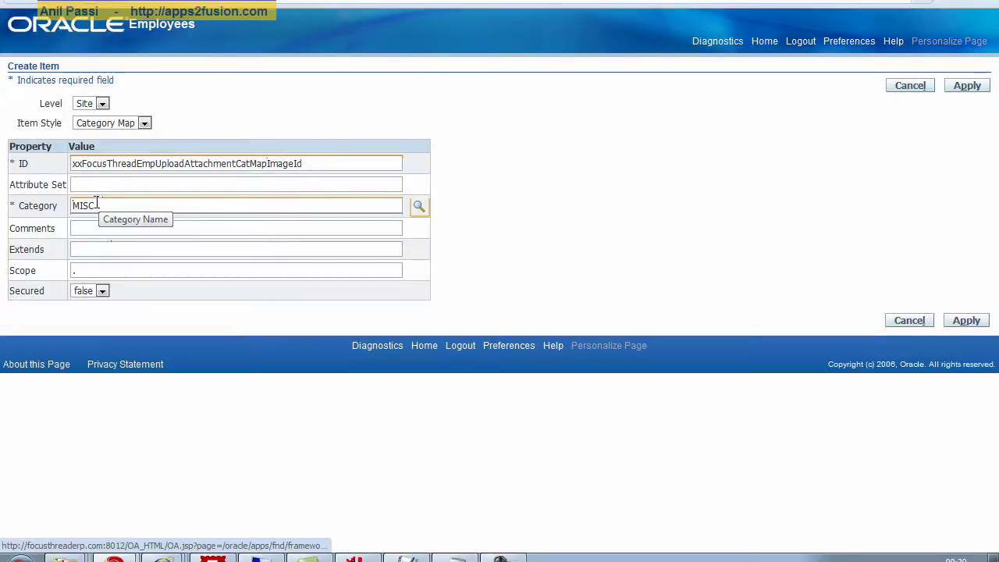
key("Tab")
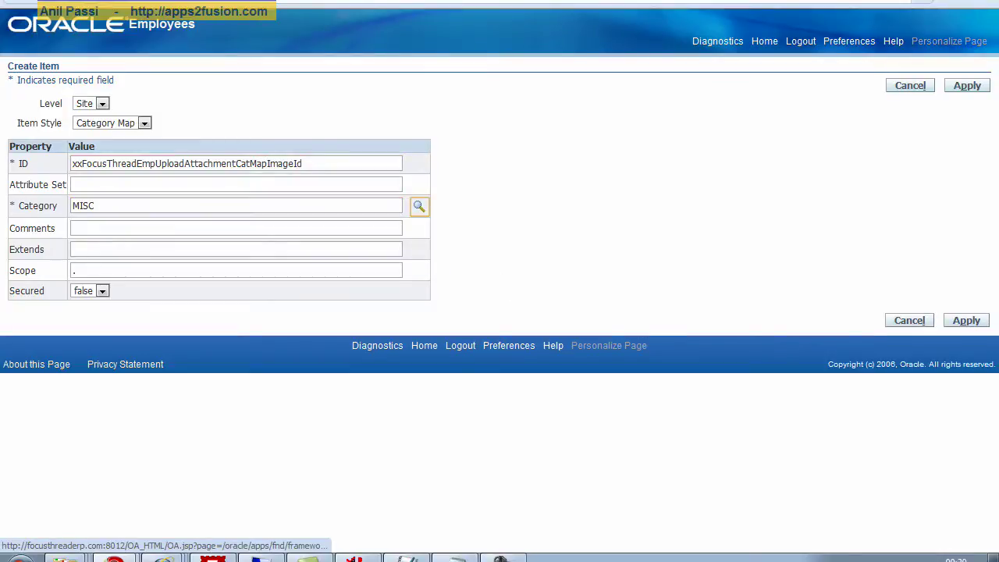
left_click(966, 321)
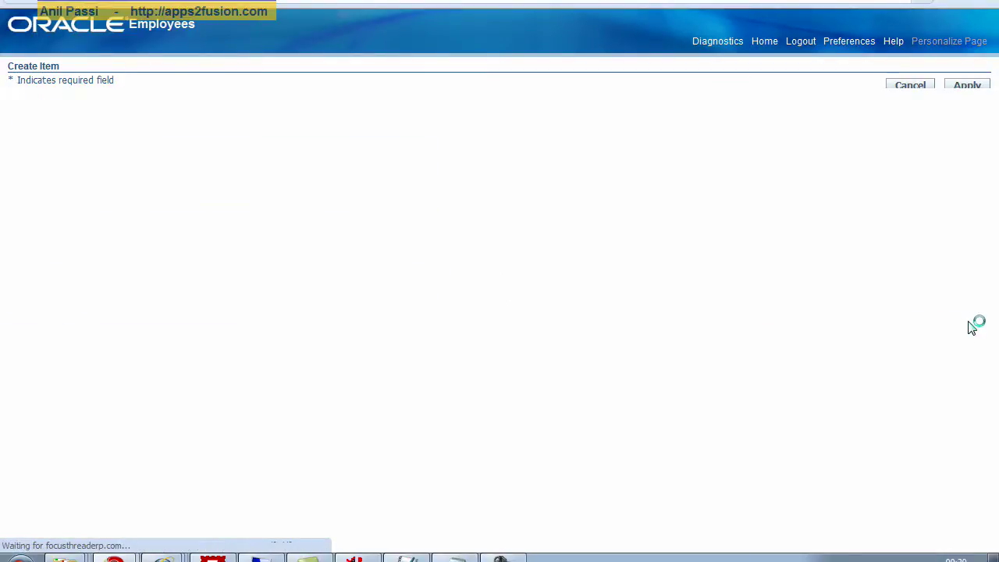
scroll(818, 332, "down", 2)
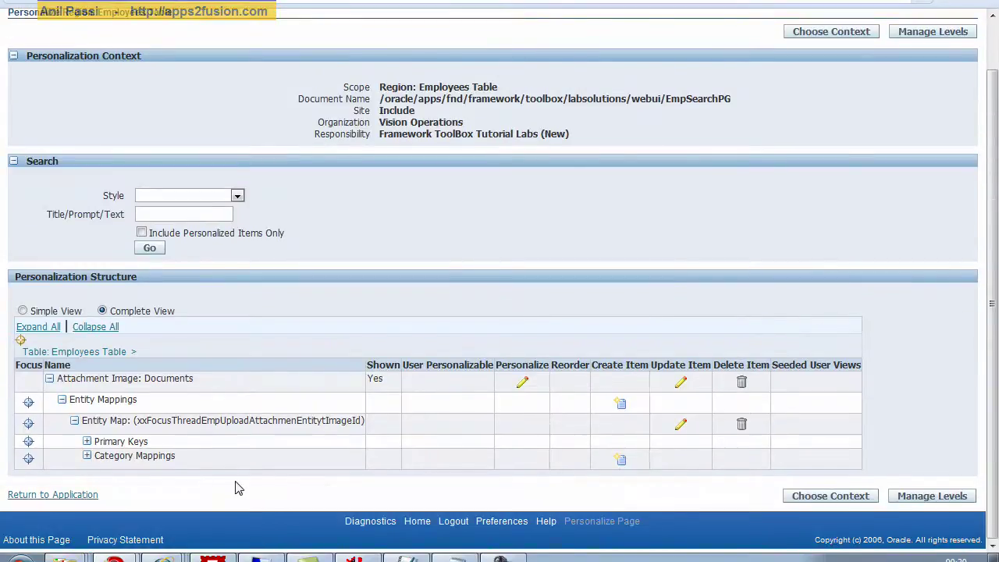
Step: Return to the Employees results, now showing the Documents attachment column
left_click(63, 495)
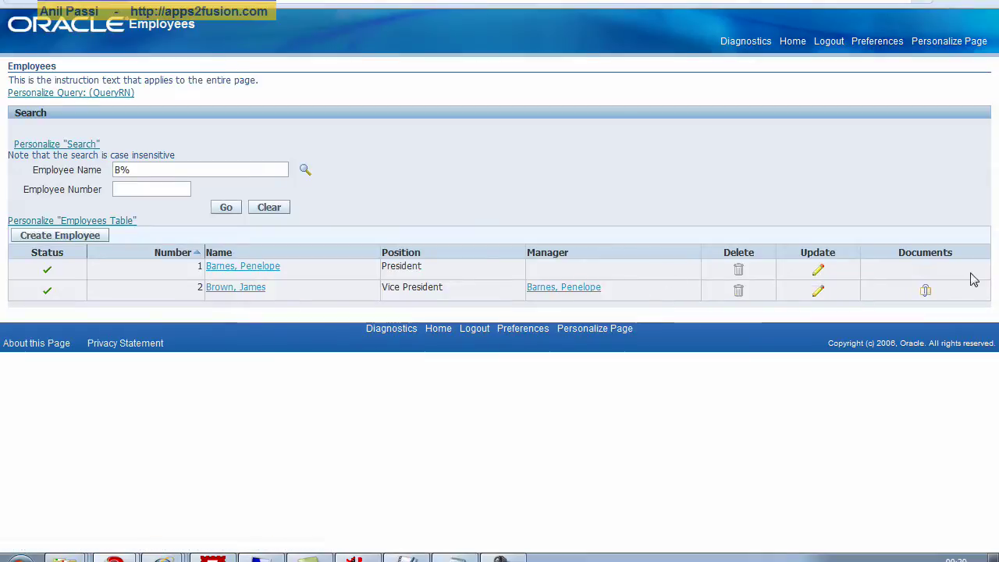
left_click_drag(644, 252, 149, 234)
Step: Open the site-level Reorder Contents page for the Employees table
left_click(121, 226)
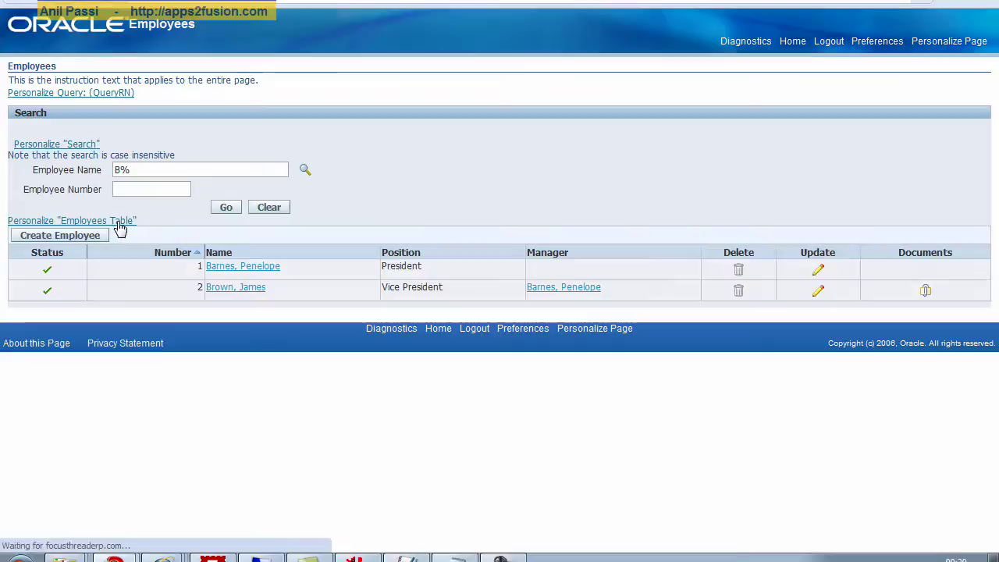
scroll(334, 331, "down", 5)
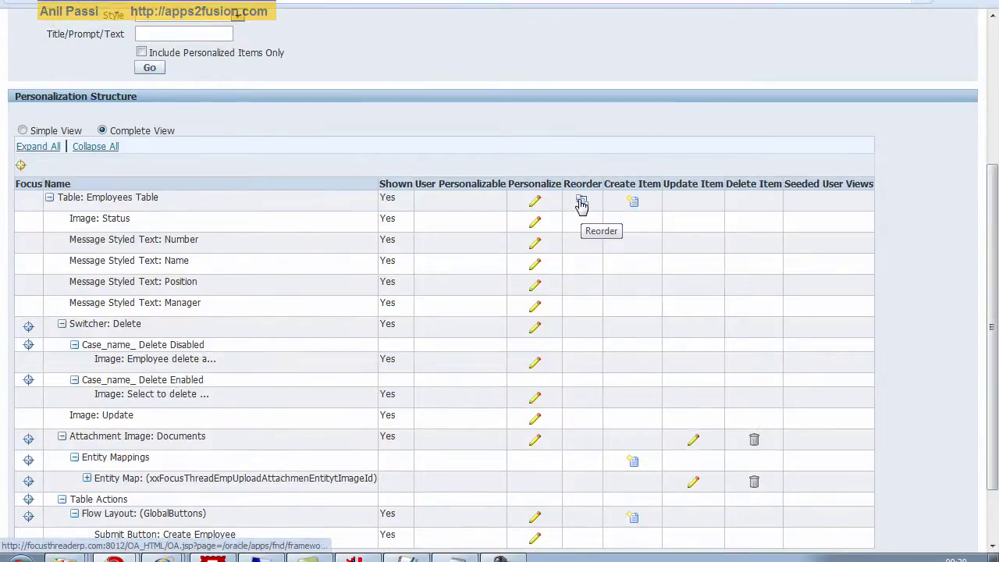
left_click_drag(581, 205, 585, 208)
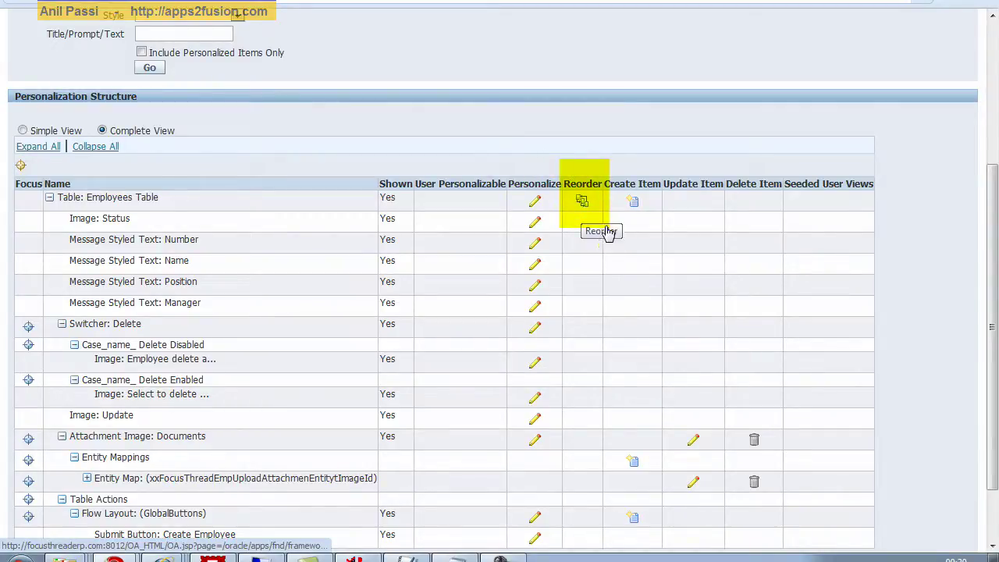
left_click(583, 202)
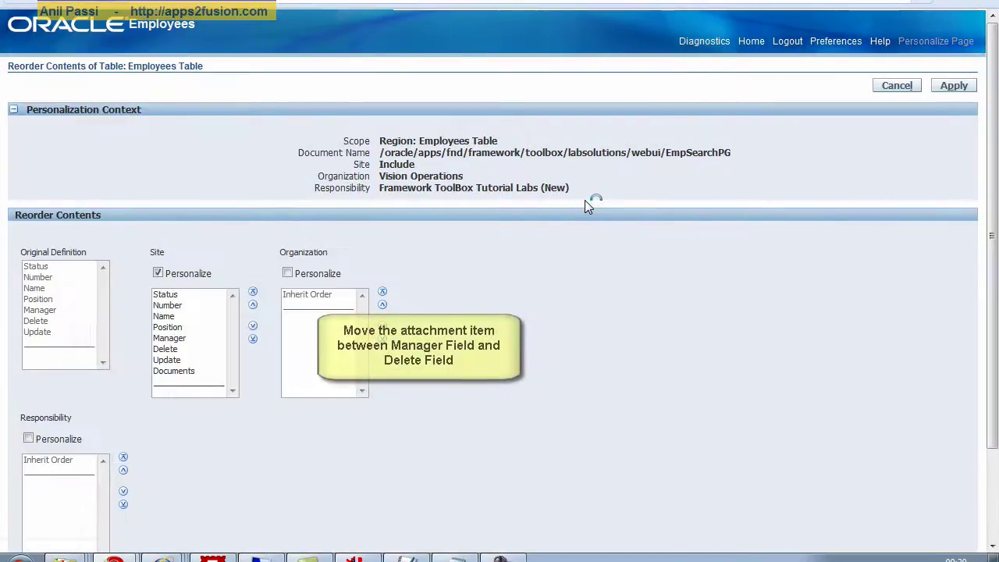
Step: Move Documents up two places in the Site list, between Manager and Delete
scroll(587, 205, "down", 2)
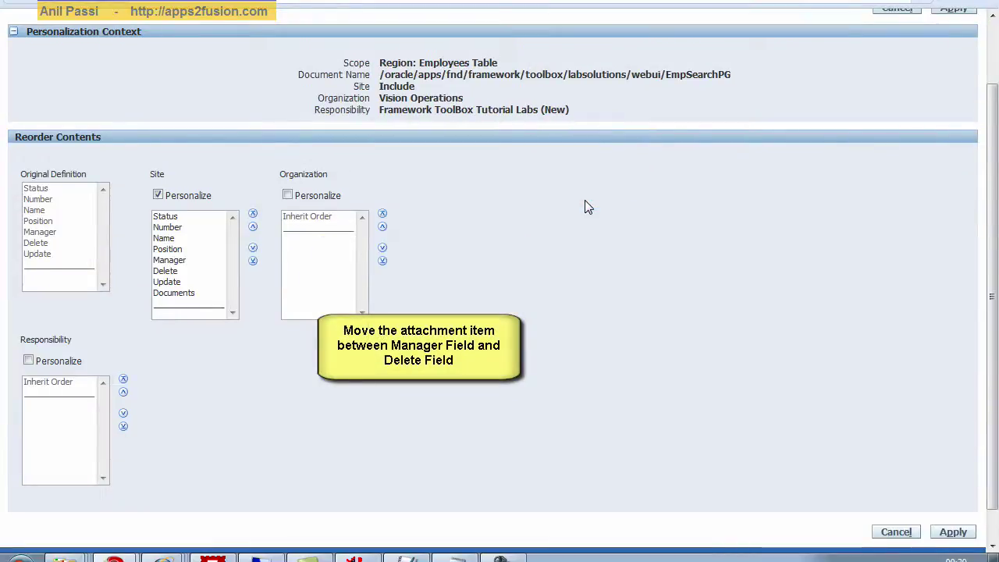
left_click(196, 293)
left_click(254, 228)
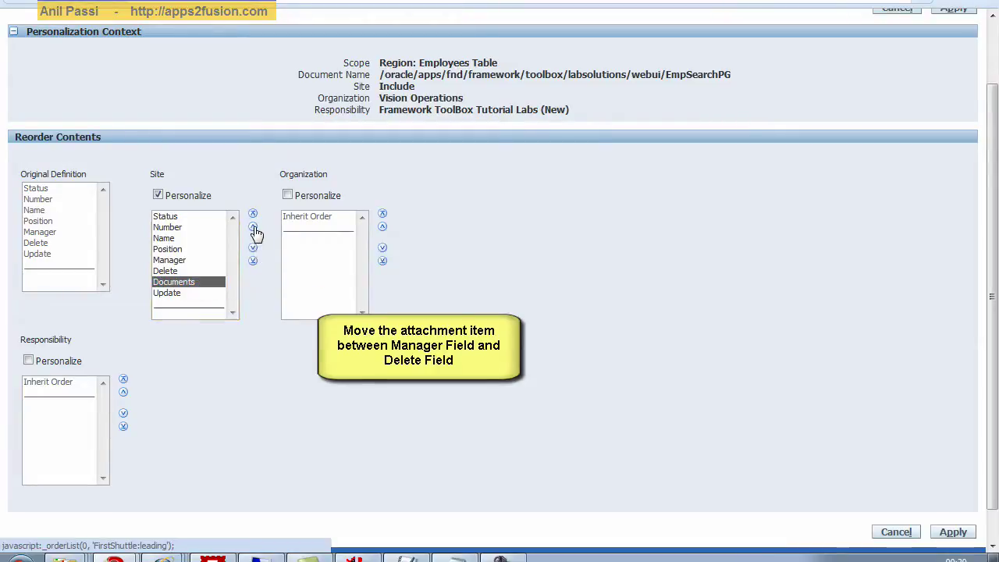
left_click(254, 228)
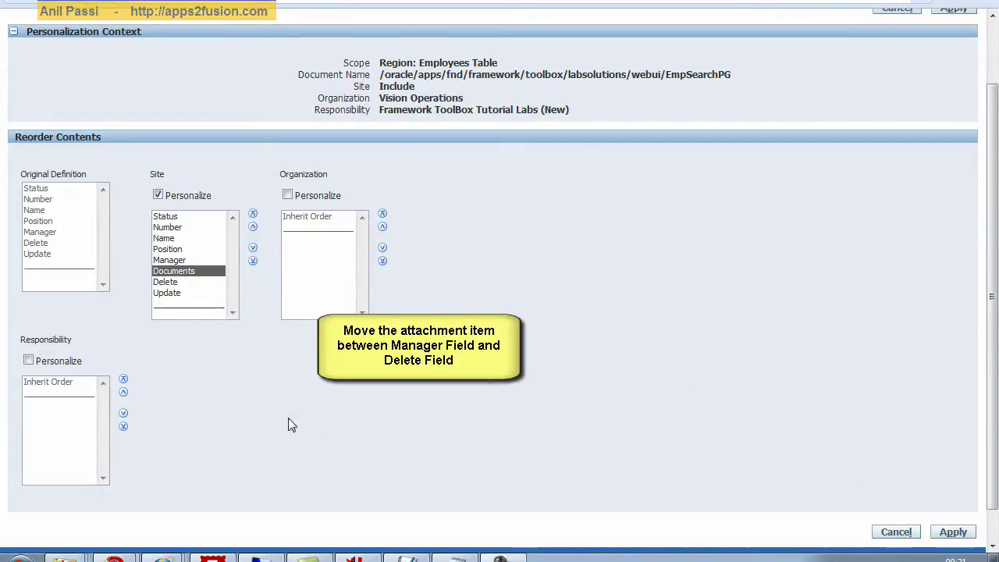
Step: Apply the new column order and go back to the Employees page
left_click(952, 532)
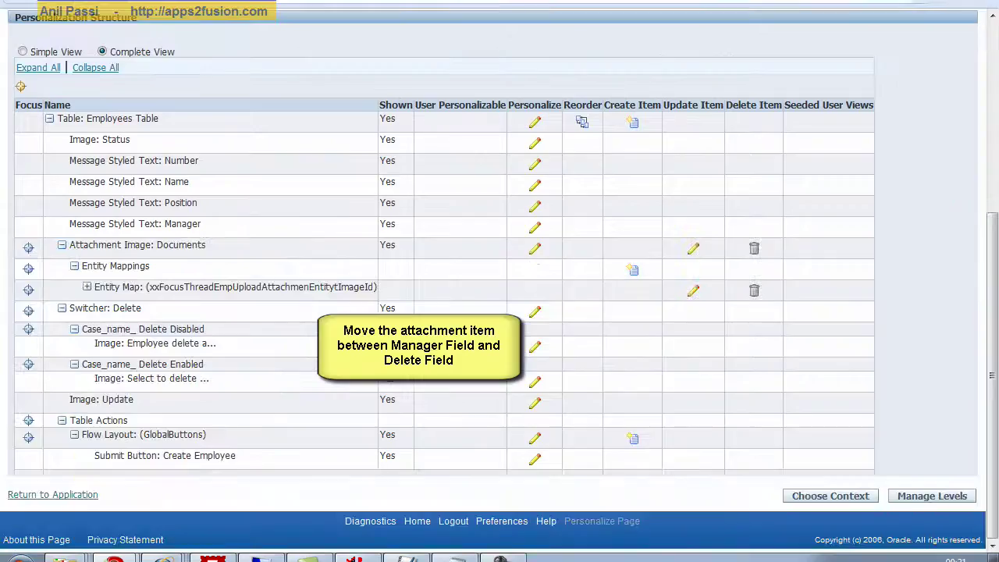
scroll(66, 482, "down", 4)
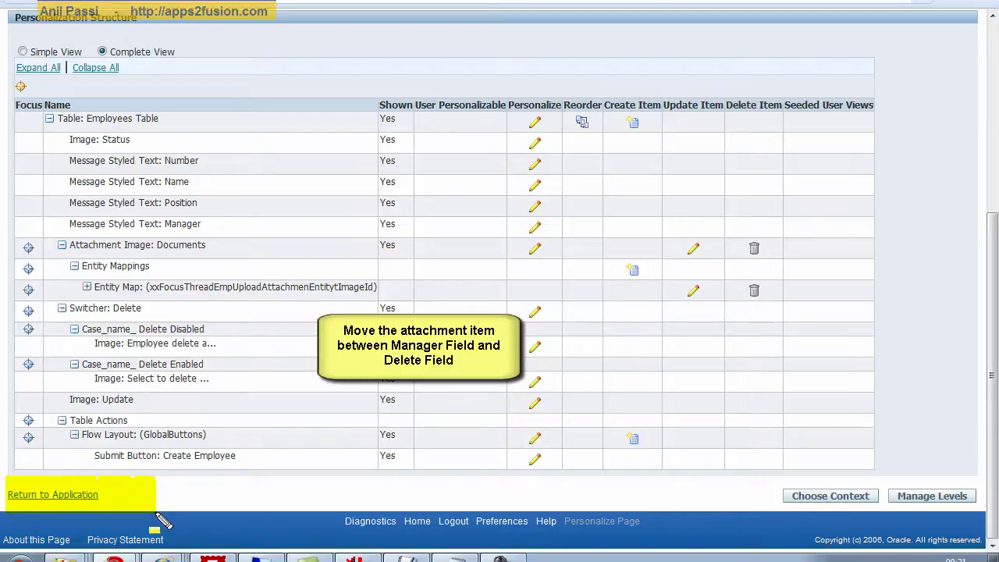
left_click(88, 498)
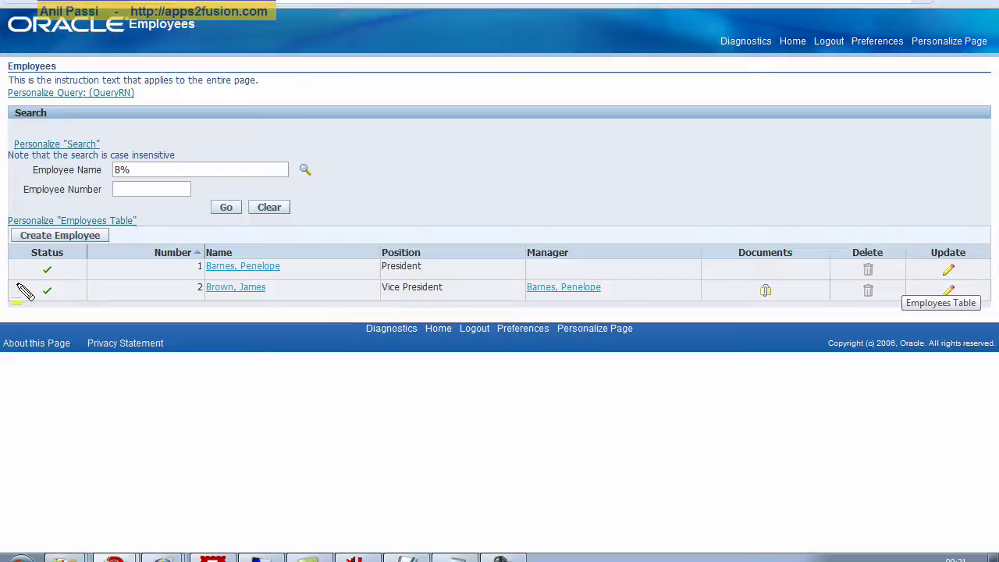
Step: Highlight employee 2's row and point an arrow at its attachment indicator, then clear the annotations
mouse_move(19, 289)
left_mouse_down()
mouse_move(706, 290)
mouse_move(896, 306)
mouse_move(850, 306)
left_mouse_up()
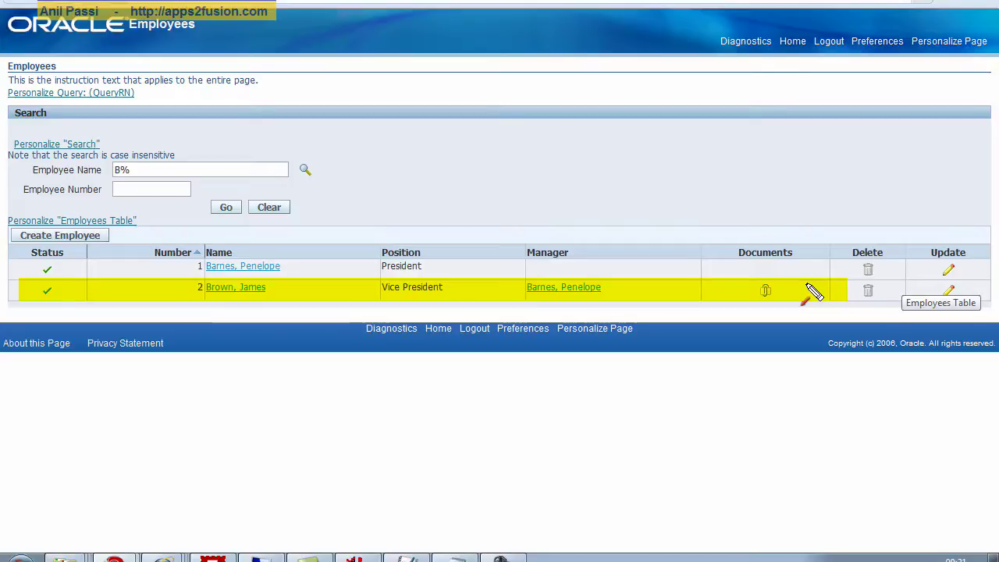
left_click_drag(701, 321, 758, 297)
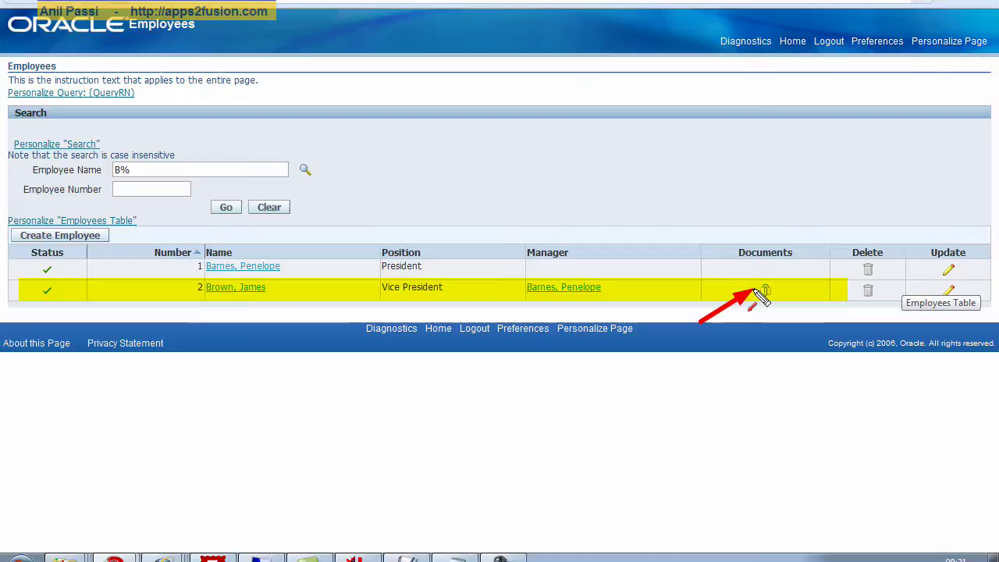
key("Escape")
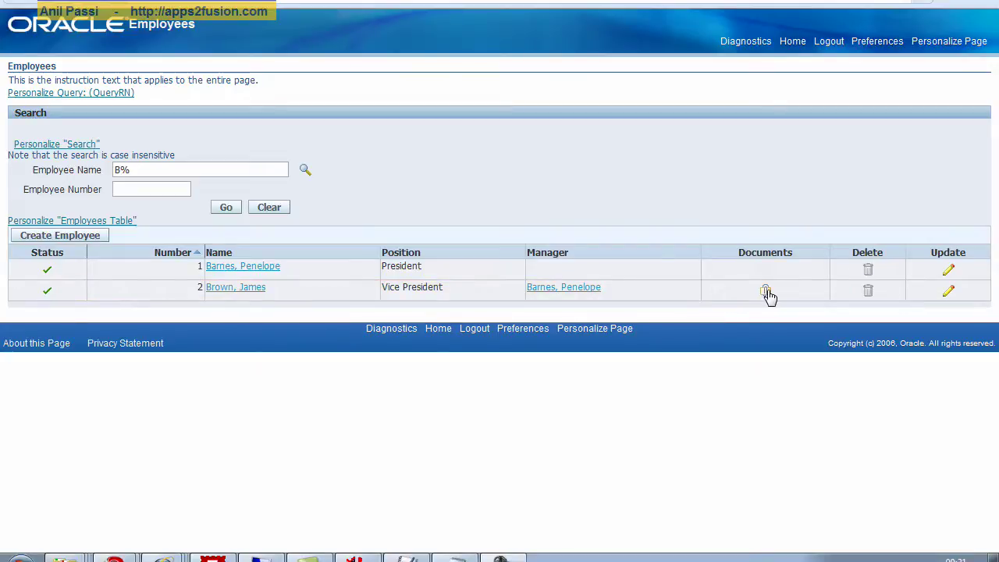
left_click(767, 293)
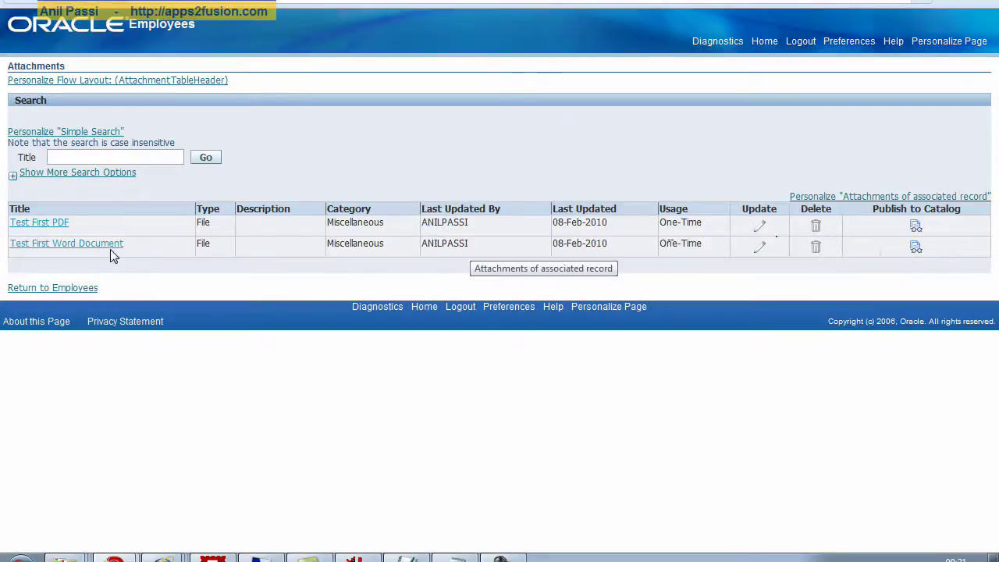
left_click(27, 290)
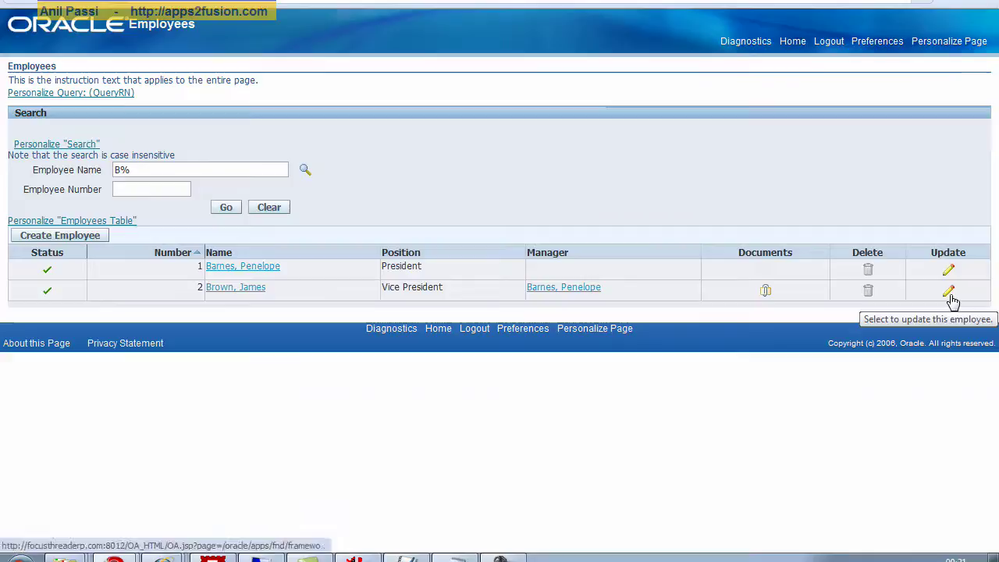
Step: Start a new attachment on employee 2's record titled 'Test third'
left_click(950, 295)
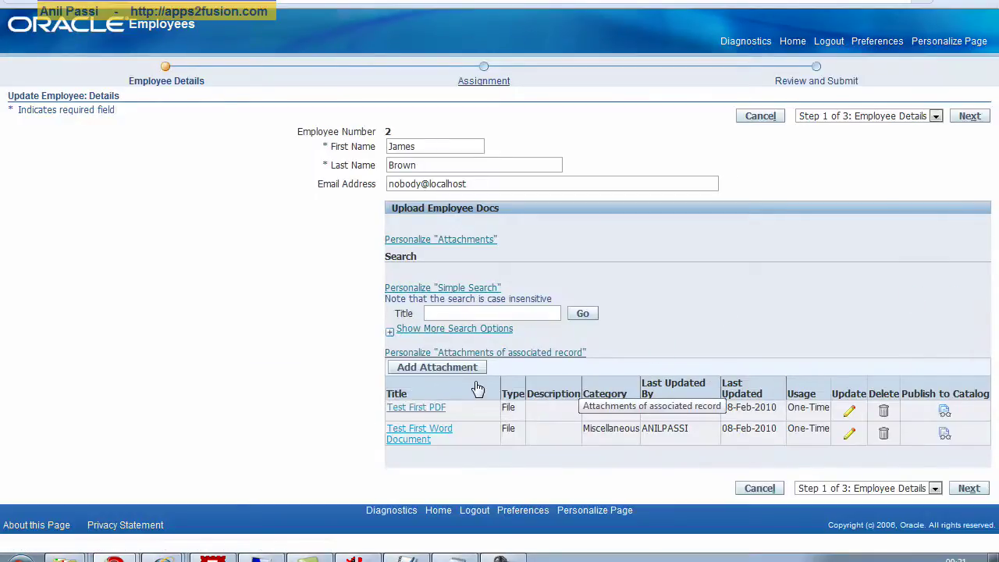
left_click(468, 372)
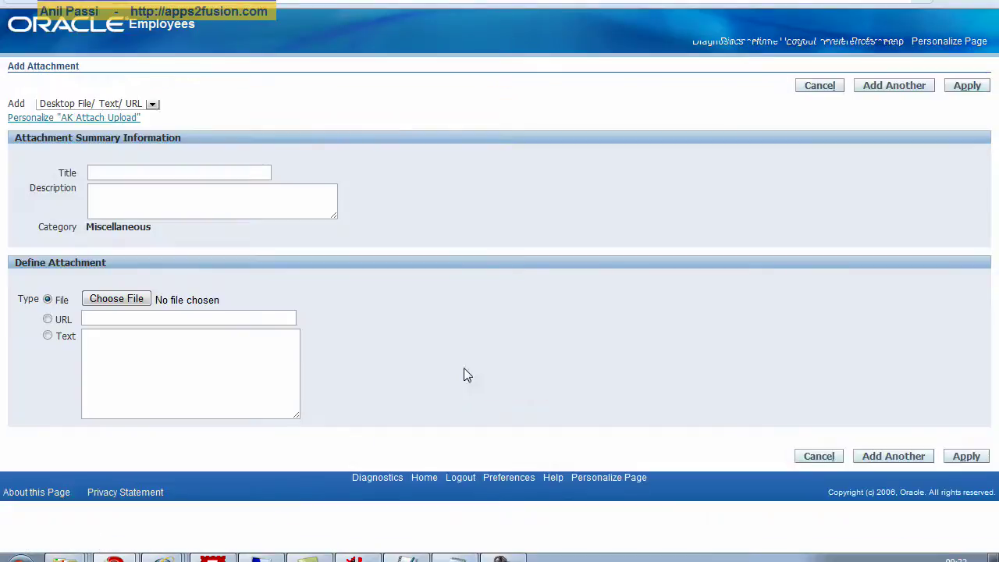
left_click(143, 170)
type("Test")
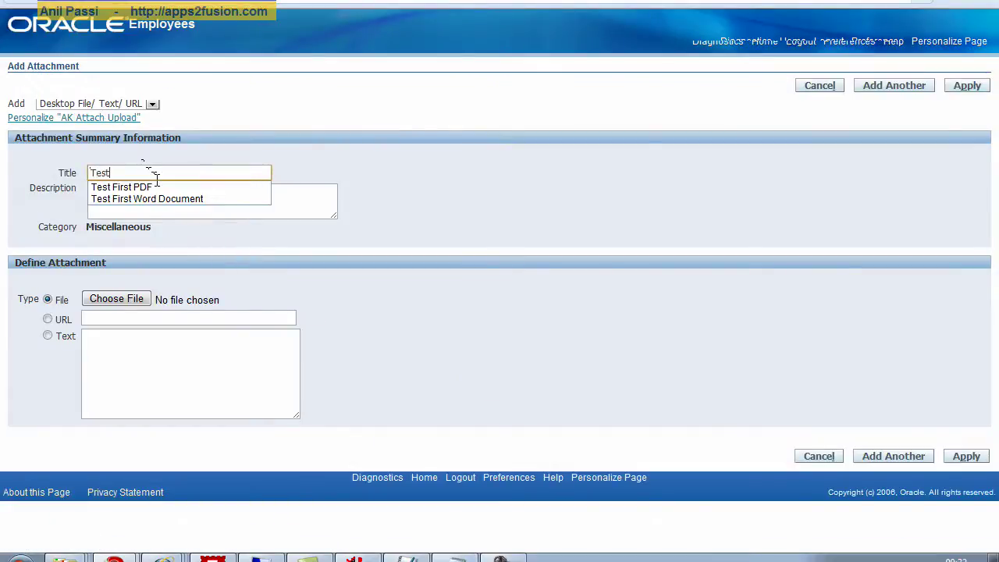
key("Escape")
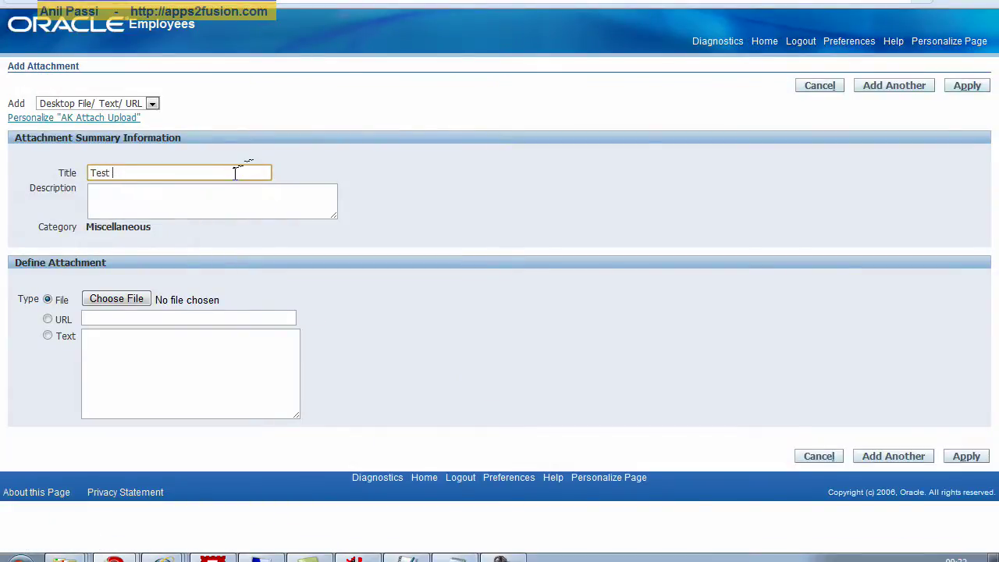
type("st third")
key("Tab")
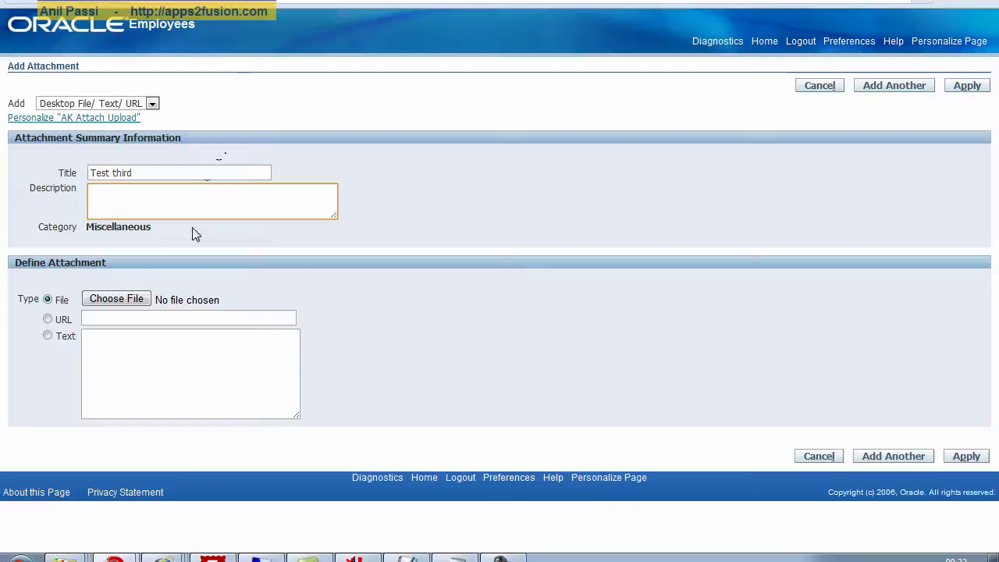
Step: Attach the file Test note.txt and save the new attachment
left_click(126, 301)
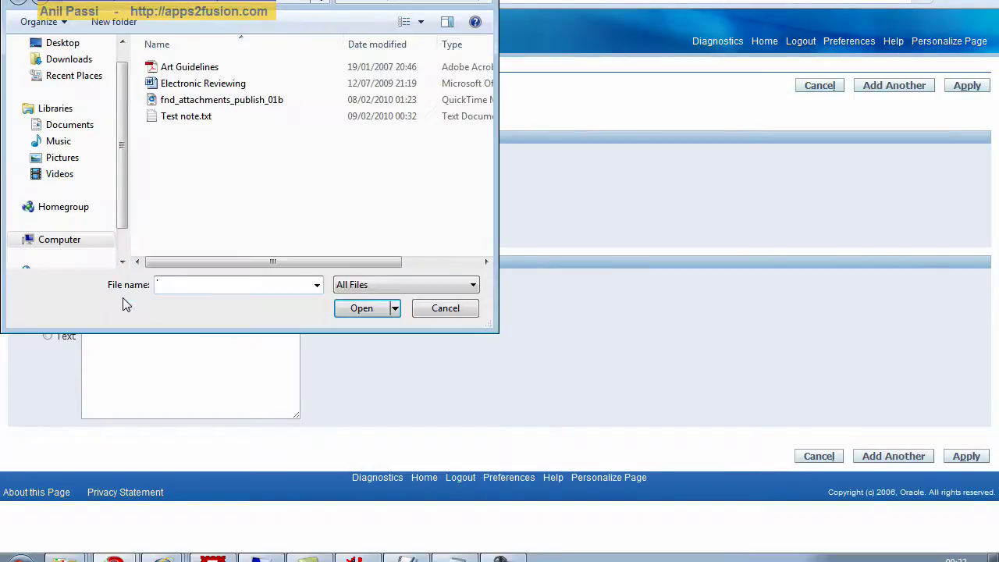
double_click(192, 117)
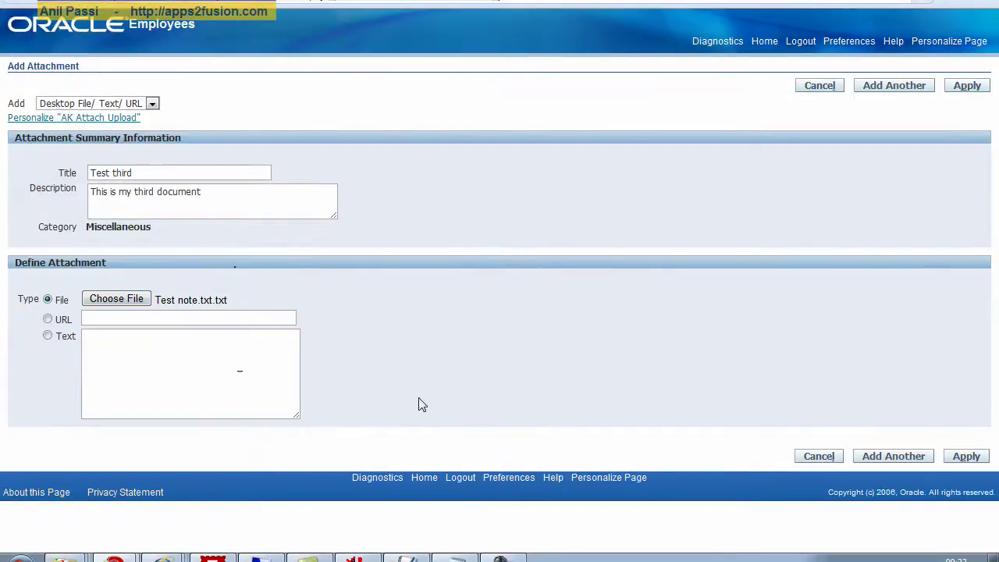
left_click(965, 455)
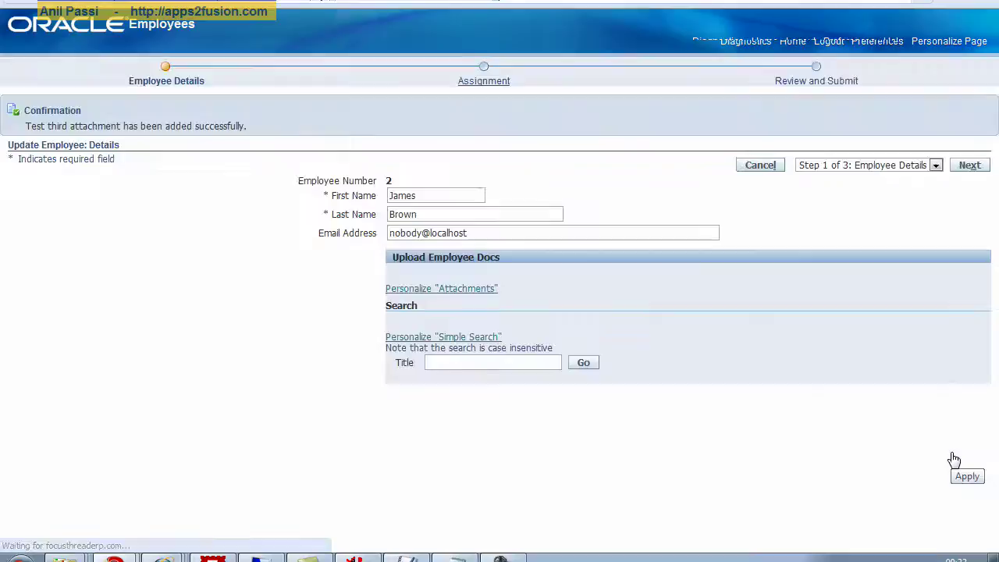
scroll(692, 377, "down", 1)
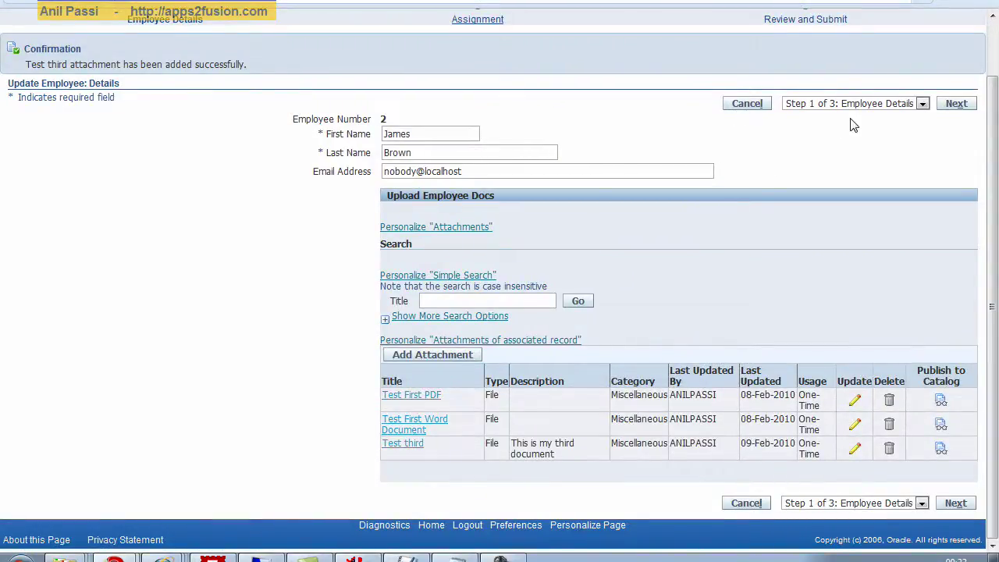
Step: Cancel the update, view employee 2's three attachments, and open the Test third file
left_click(961, 104)
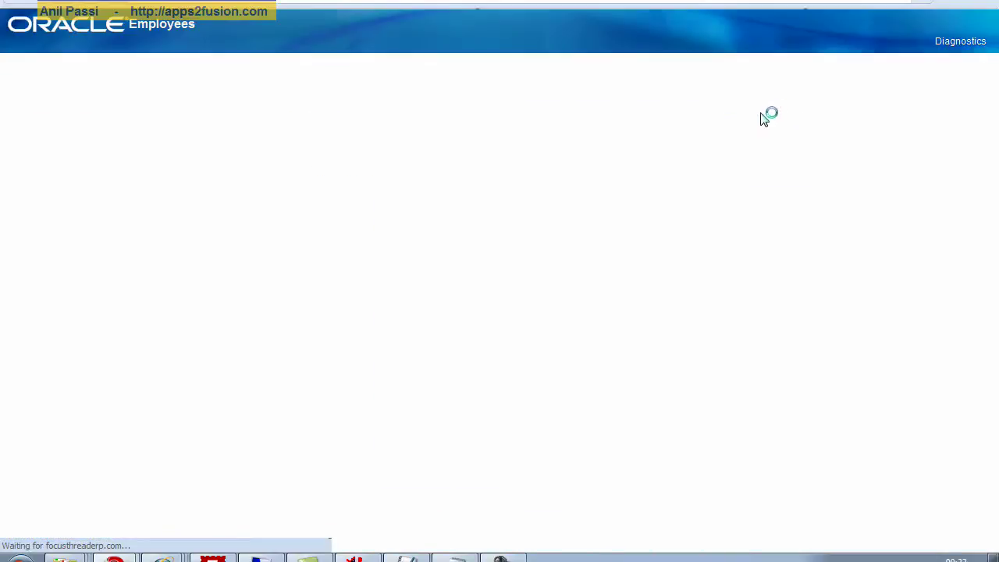
left_click(712, 119)
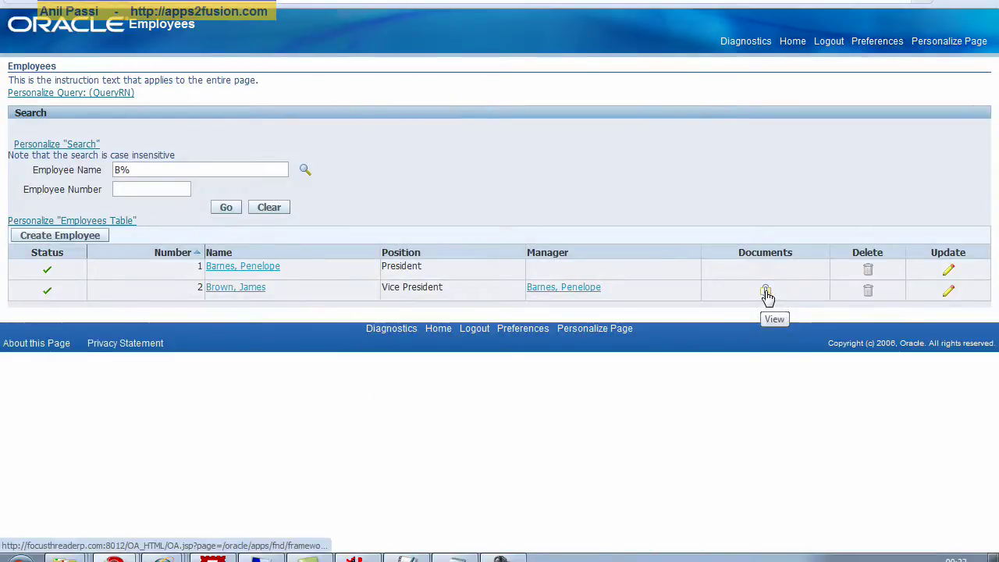
left_click(765, 293)
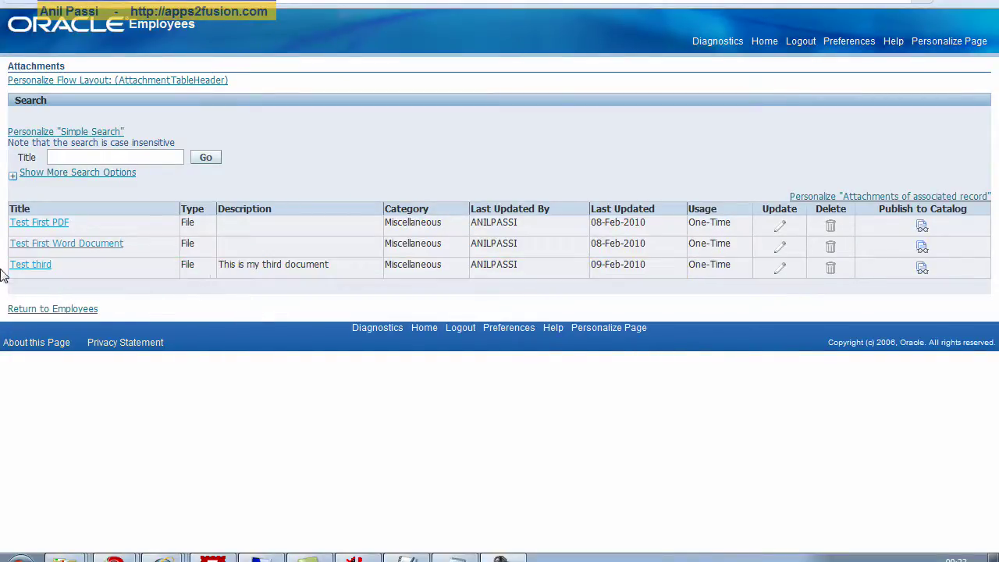
left_click(31, 266)
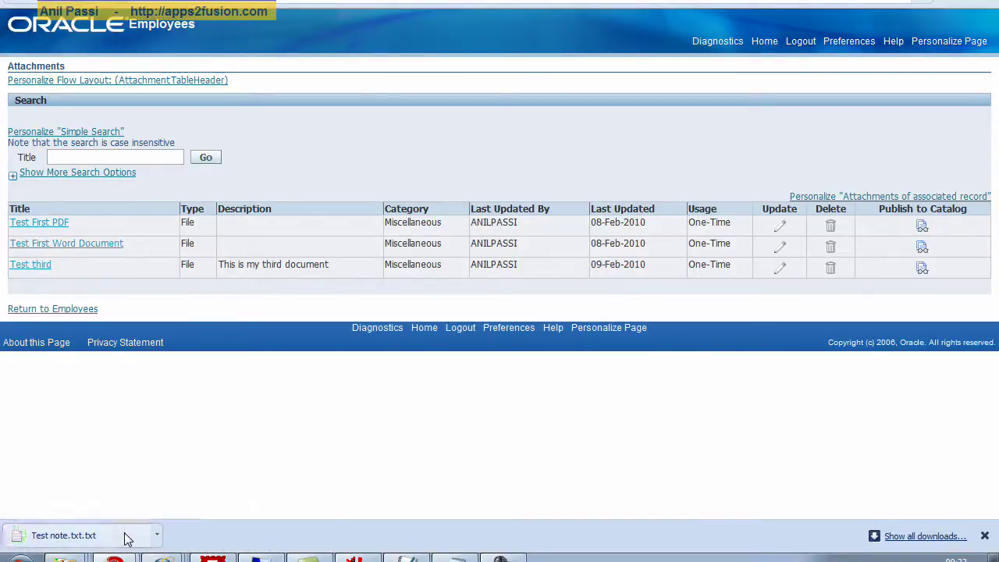
left_click(128, 539)
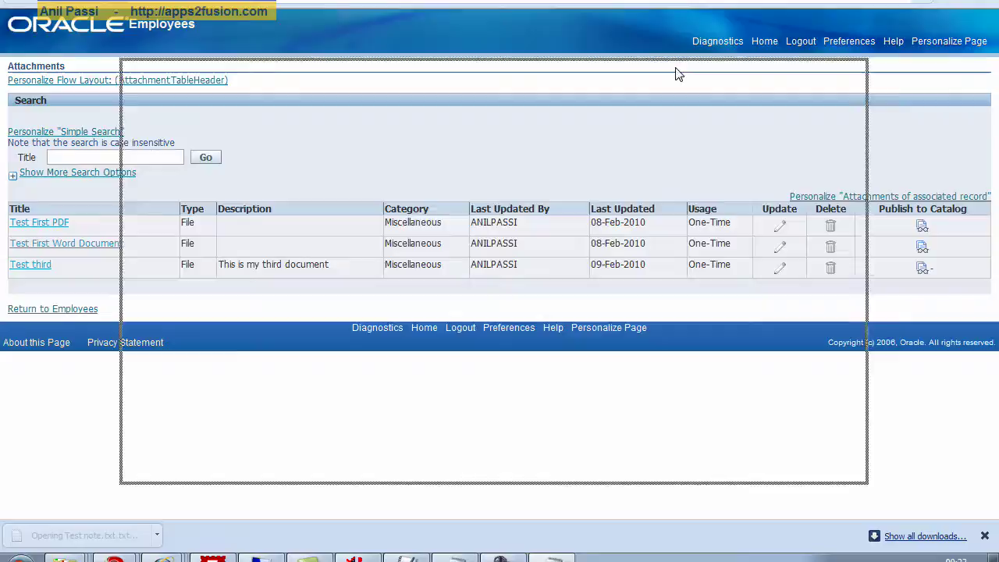